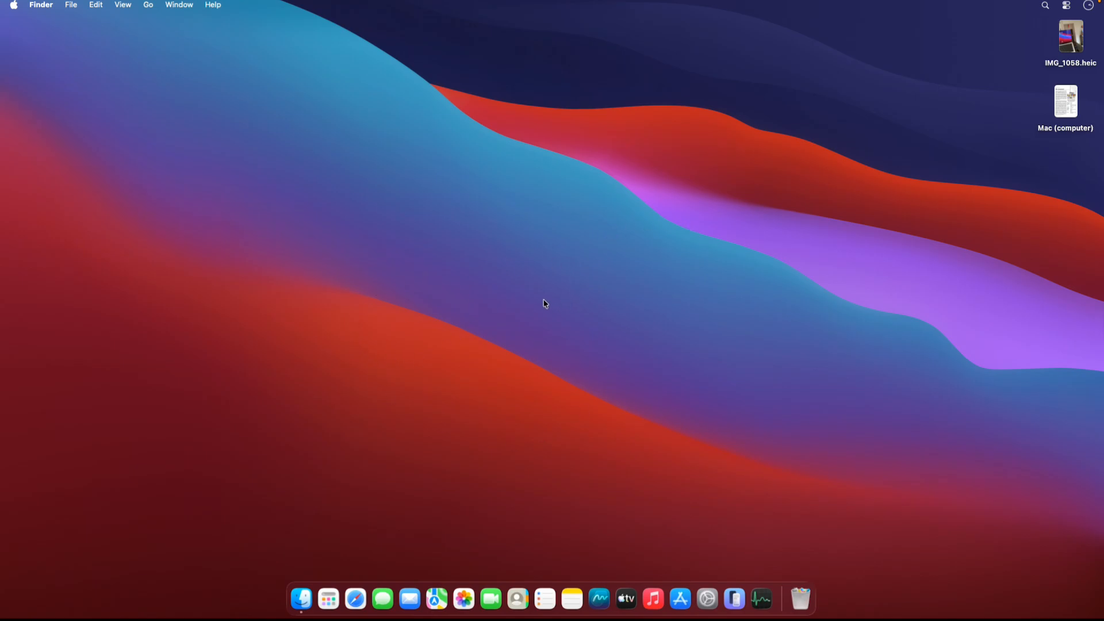
Step: Open the Mac (computer) document from the desktop in Preview and move its window away from the screen edge
double_click(1065, 102)
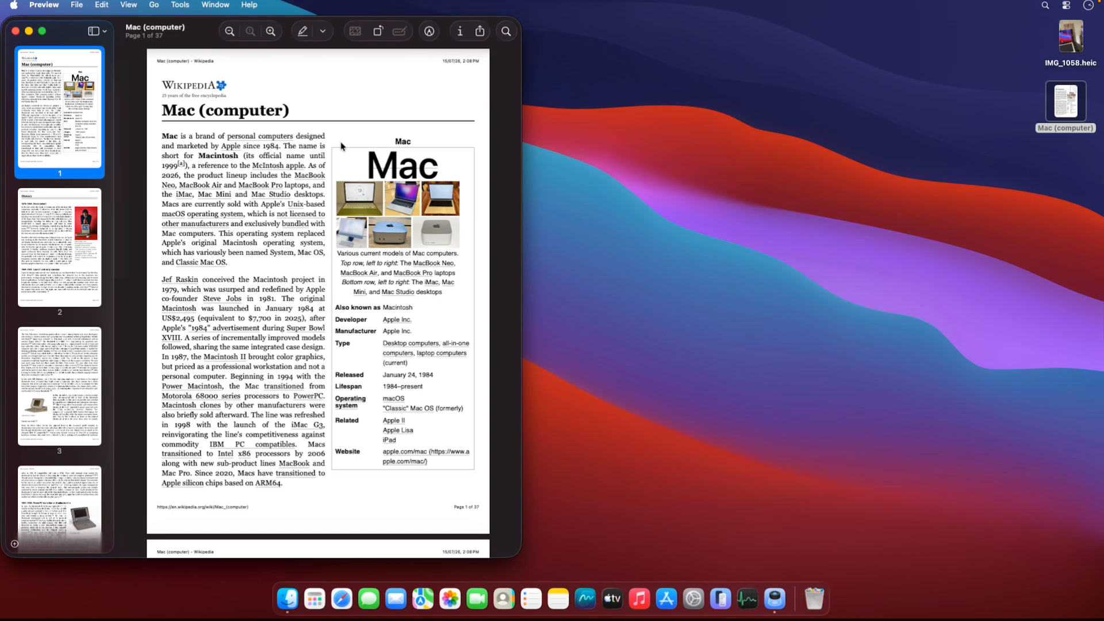
click(16, 32)
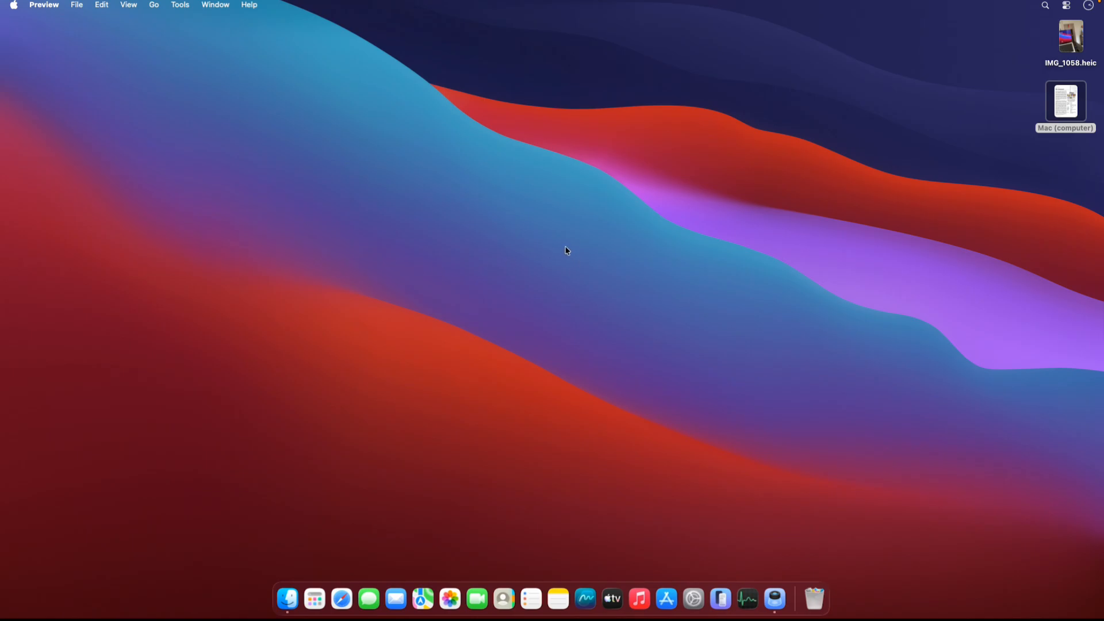
right_click(1067, 90)
mouse_move(1027, 113)
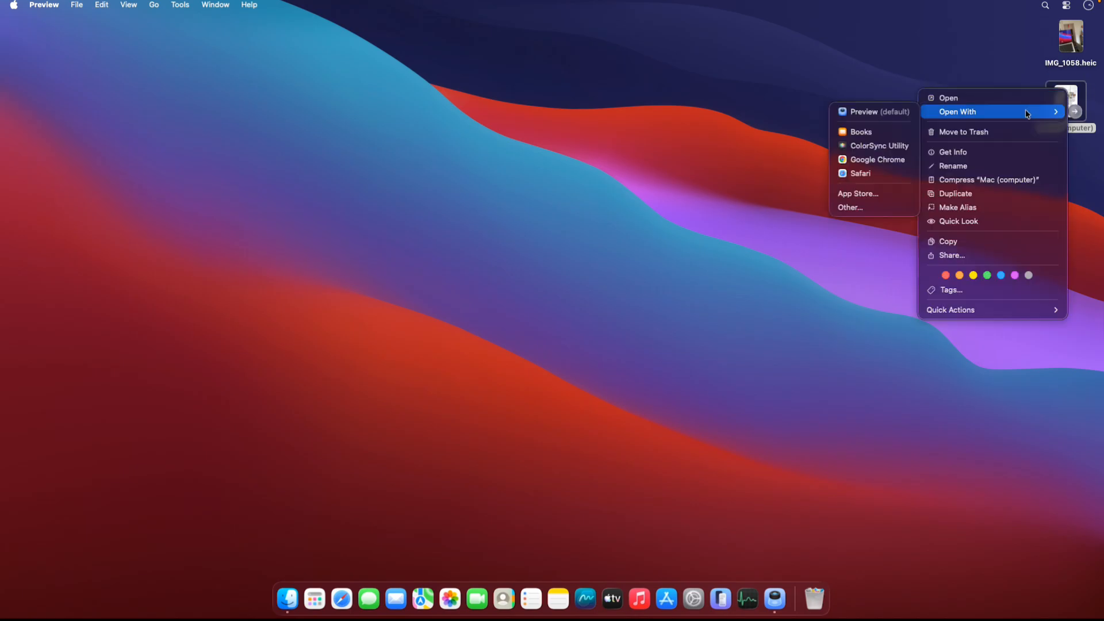
click(1067, 98)
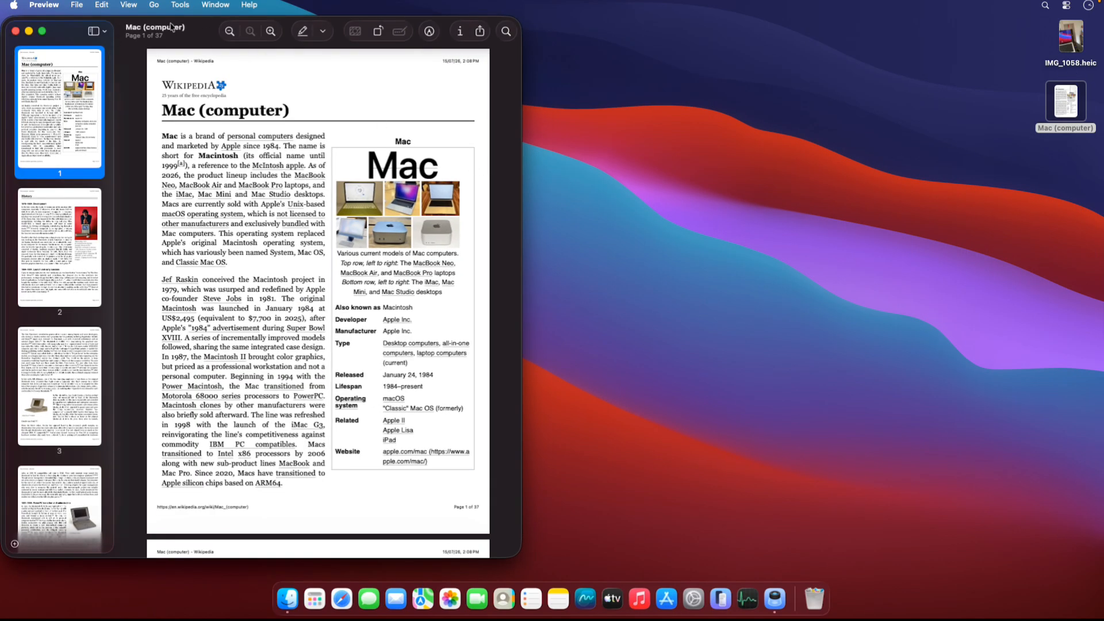
drag(206, 34, 336, 36)
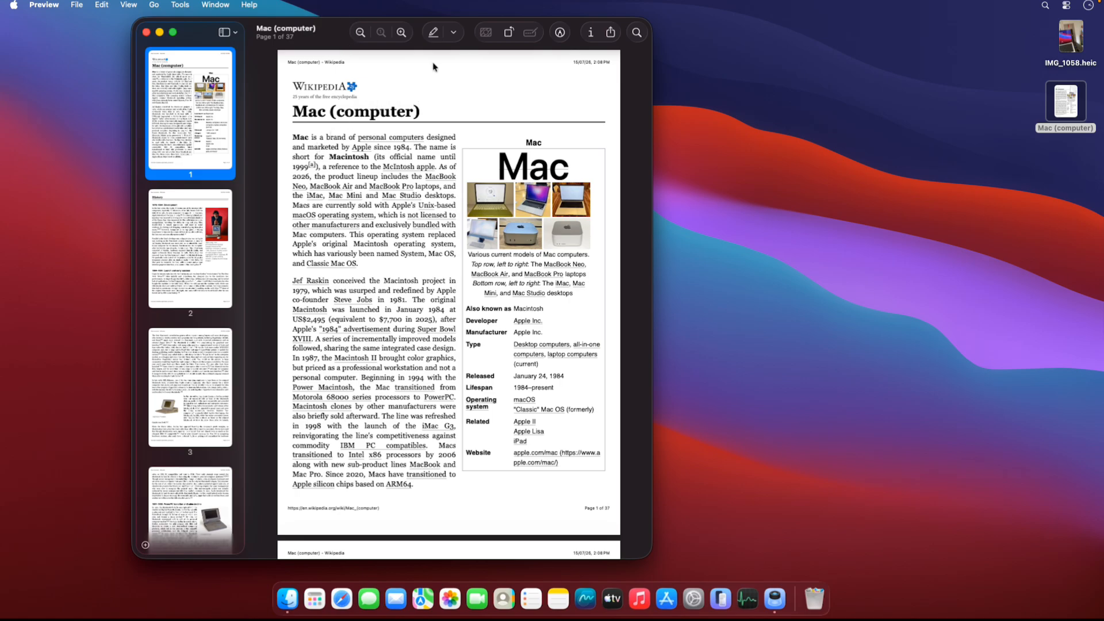
Step: Strike through the words "the product lineup includes" in the first paragraph of page 1
click(433, 34)
drag(314, 177, 393, 178)
click(453, 32)
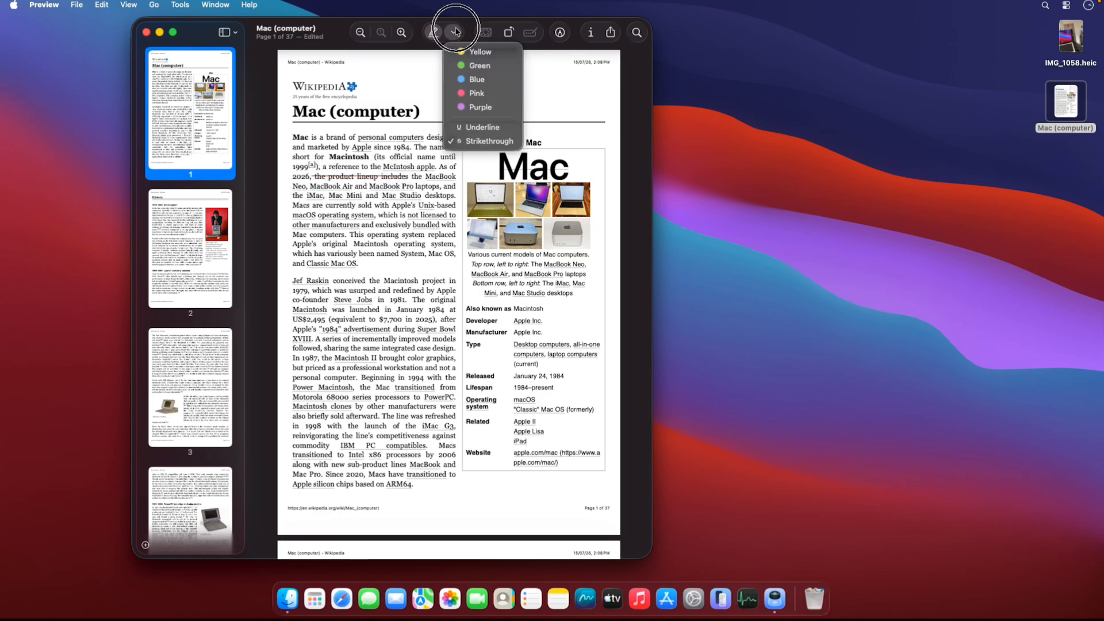
click(470, 142)
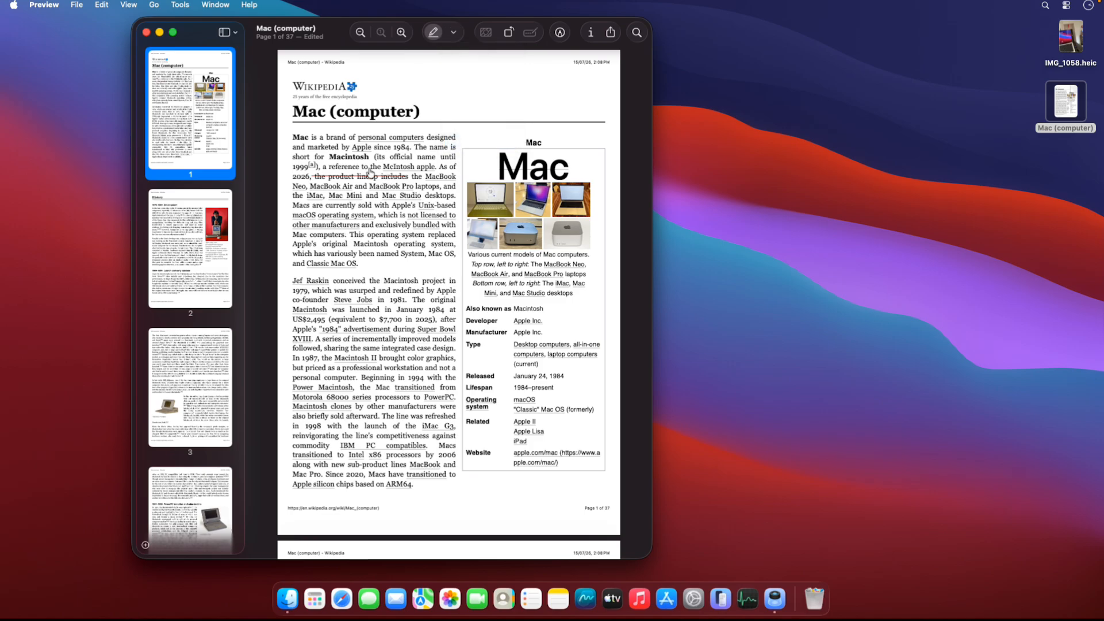
Step: Highlight "Macintosh operating system" in green in the first paragraph and underline "the Macintosh project in" in the second
click(453, 33)
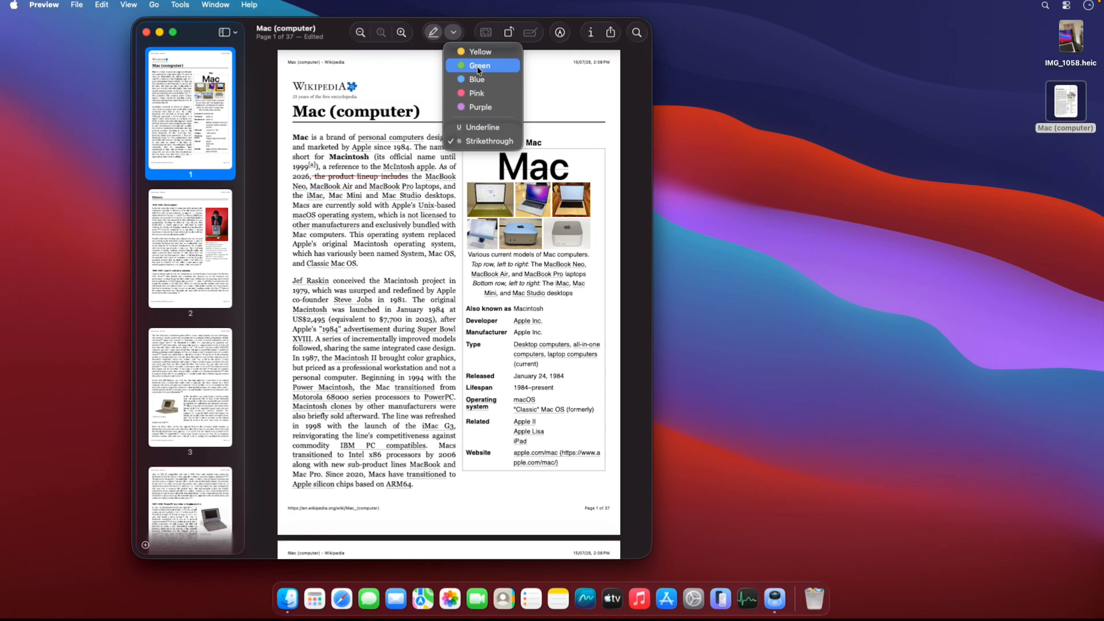
click(477, 66)
drag(351, 244, 455, 244)
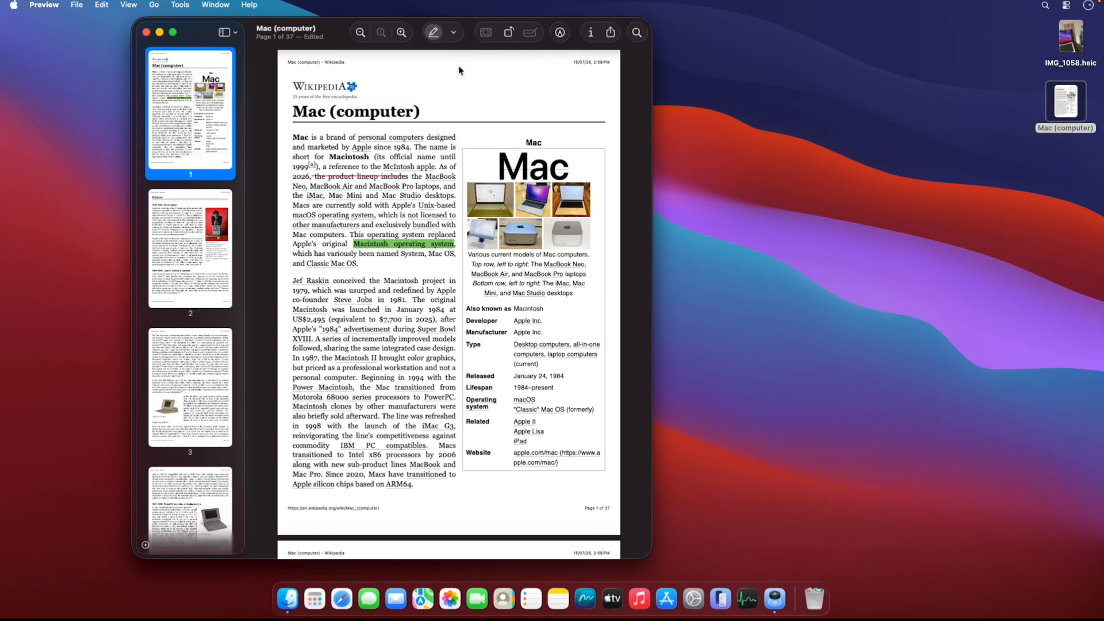
click(454, 32)
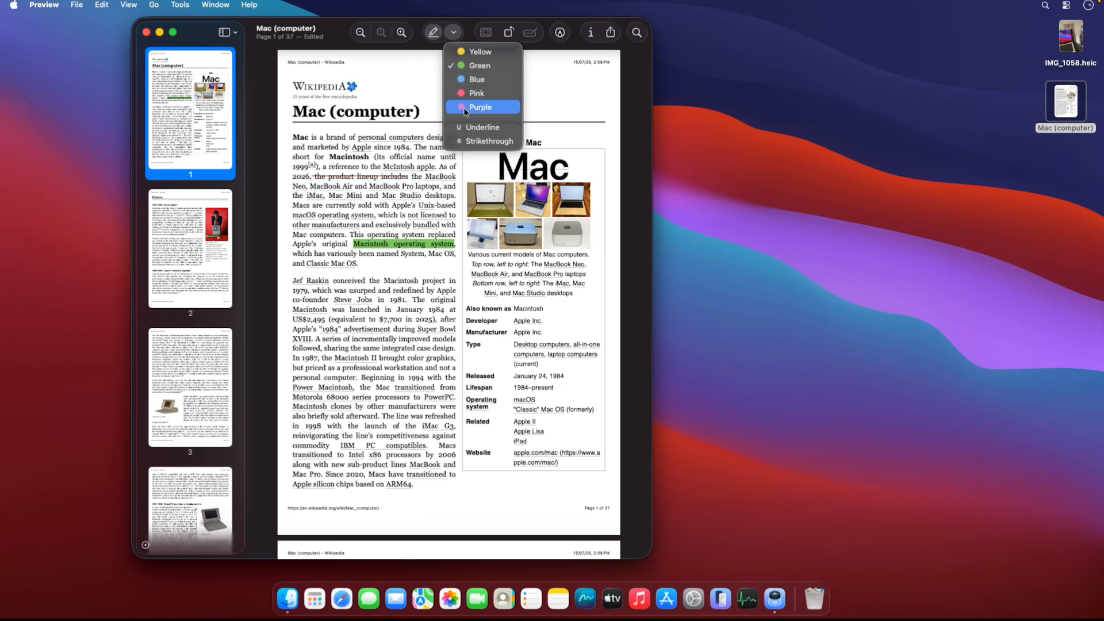
click(465, 127)
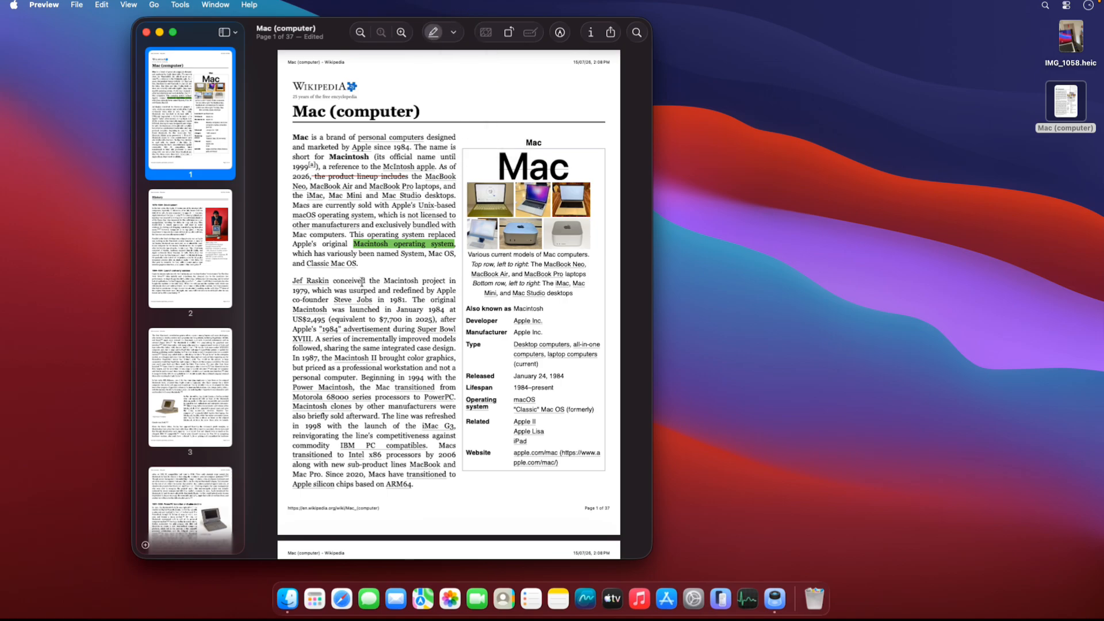
drag(362, 281, 456, 282)
Step: Strike through the opening words "Mac is a brand of" in the first paragraph
click(453, 32)
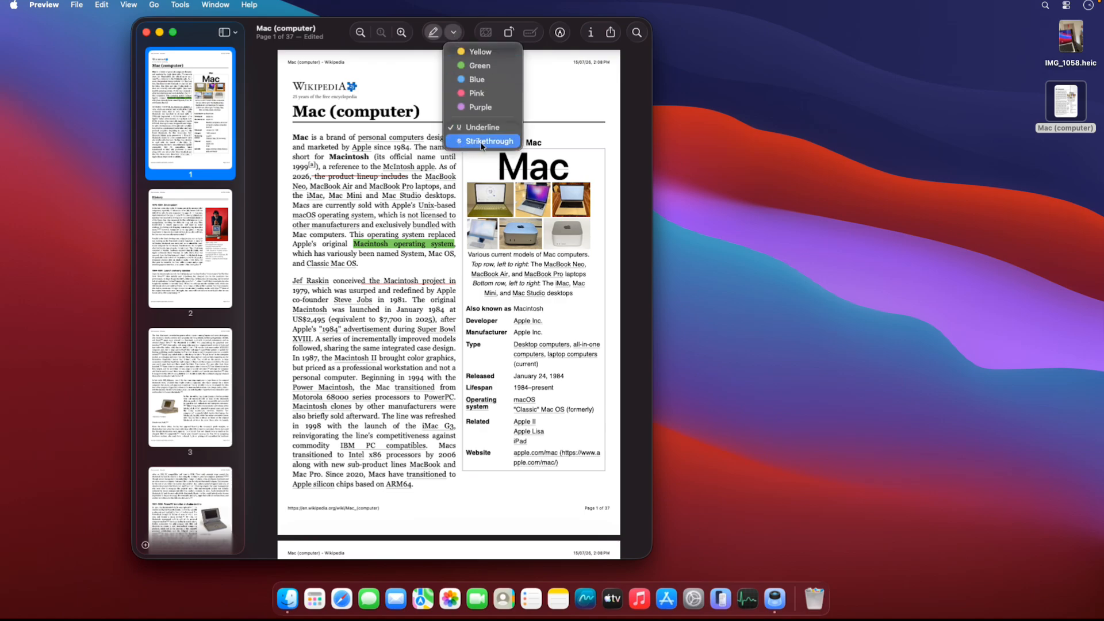
click(482, 142)
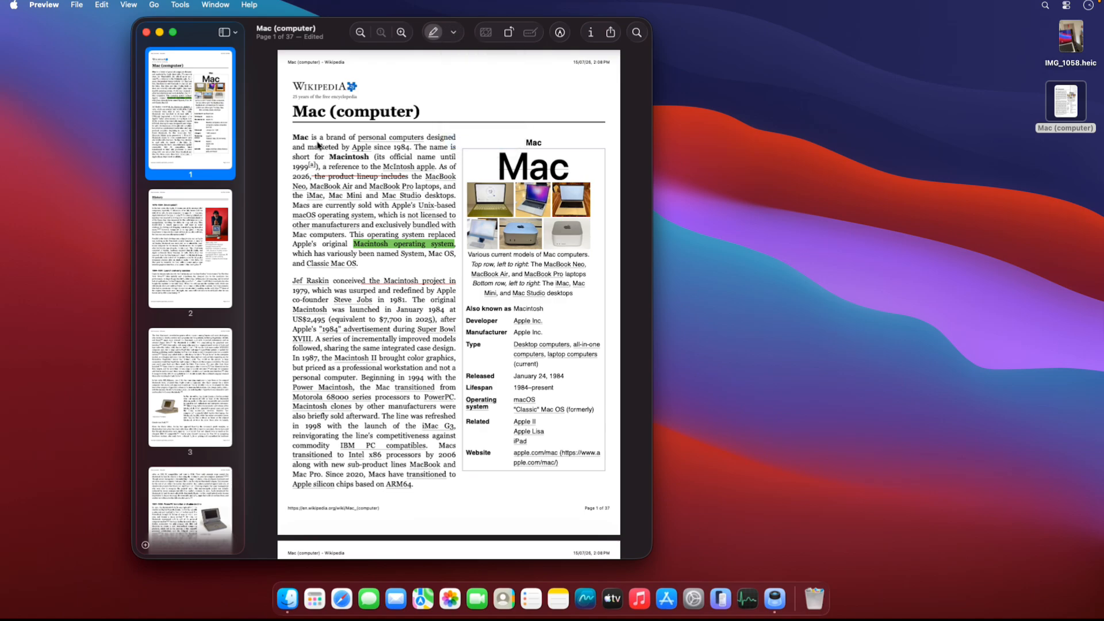
drag(293, 136, 355, 137)
Step: Show the markup tools, select the word "marketed" as text, and make a rectangular selection over the start of the second paragraph
click(560, 33)
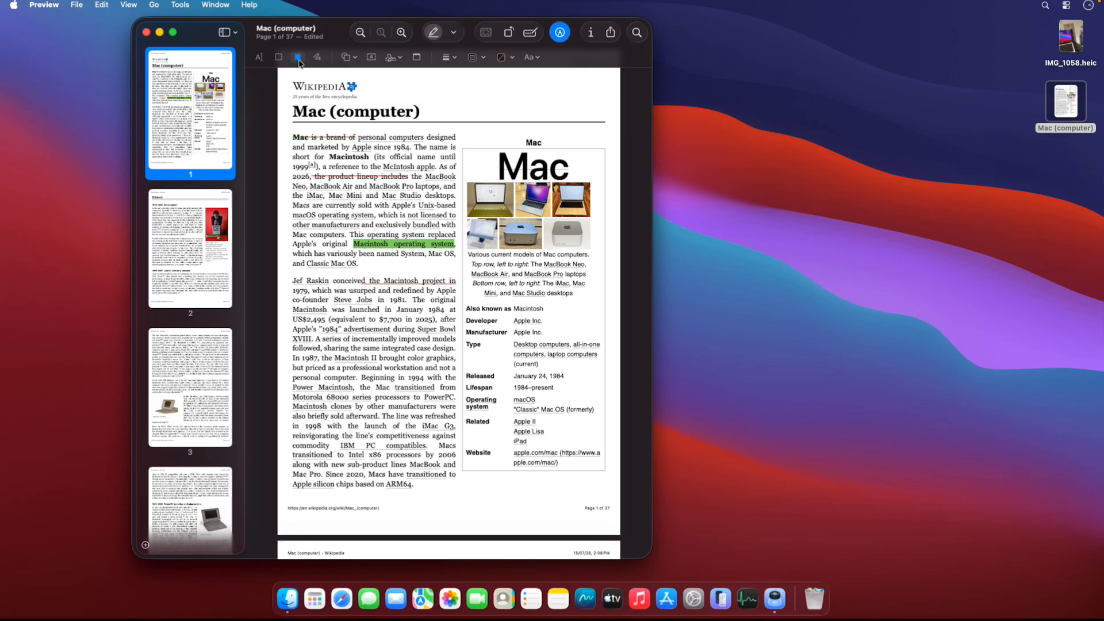
click(259, 58)
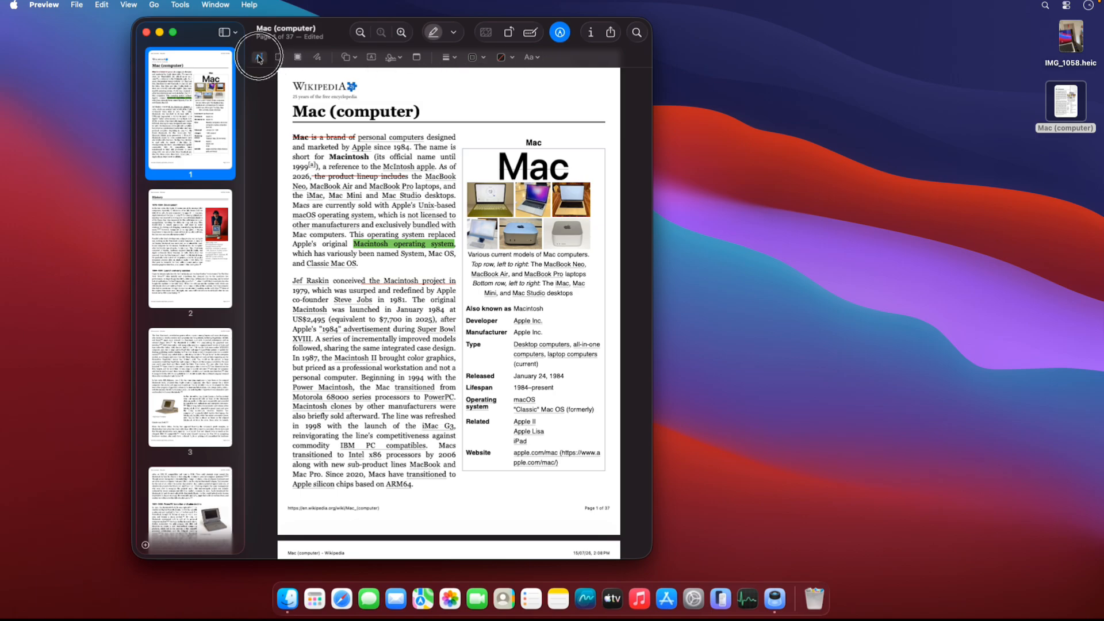
double_click(313, 147)
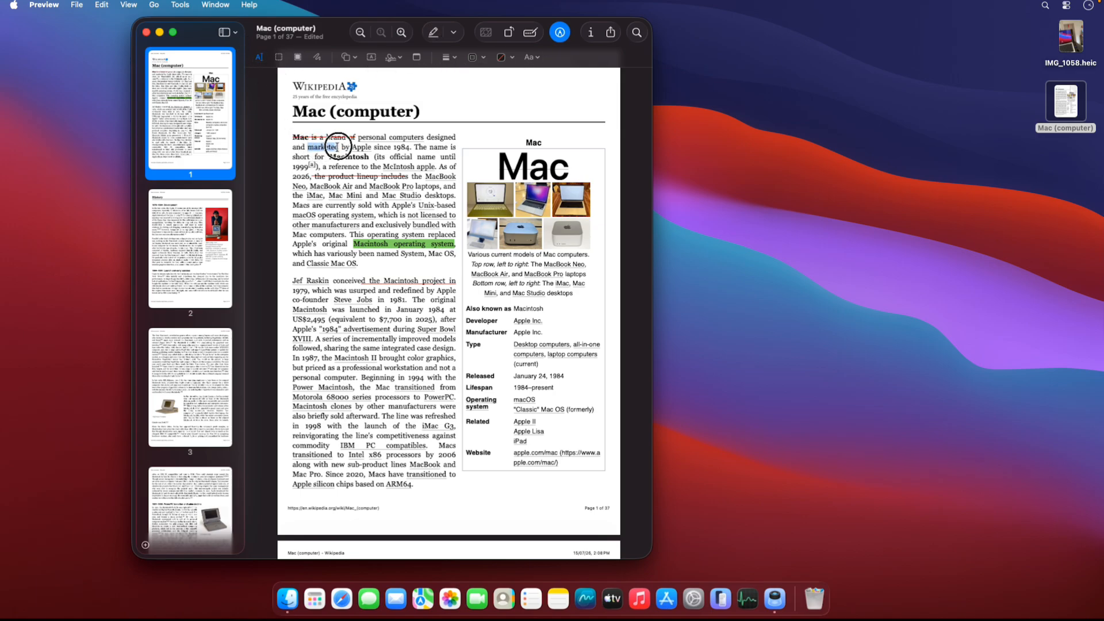
click(278, 58)
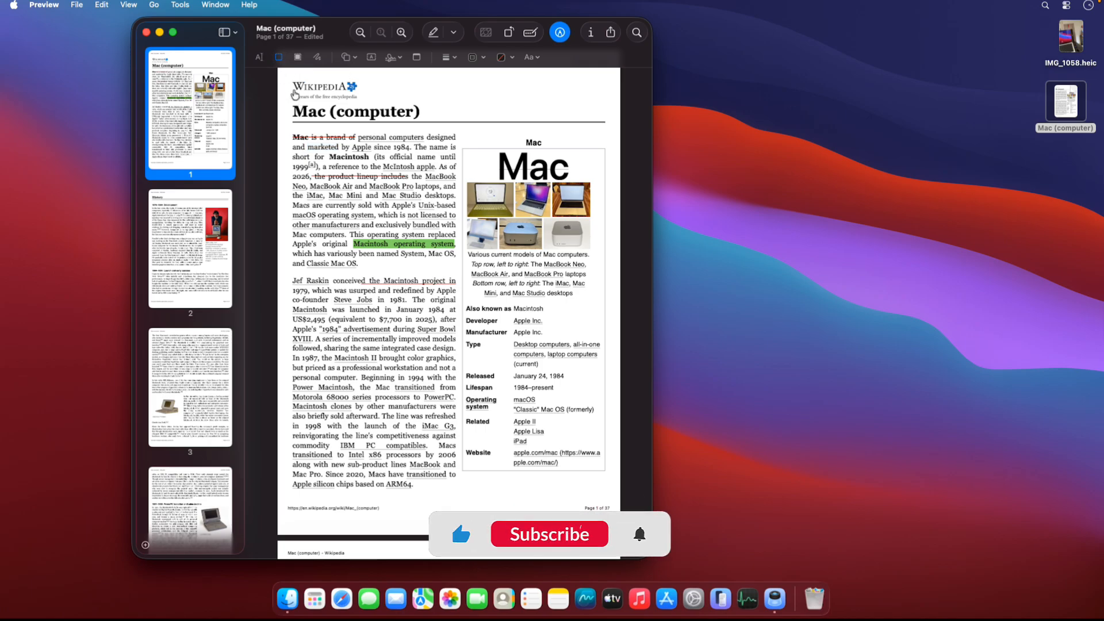
drag(289, 272, 451, 323)
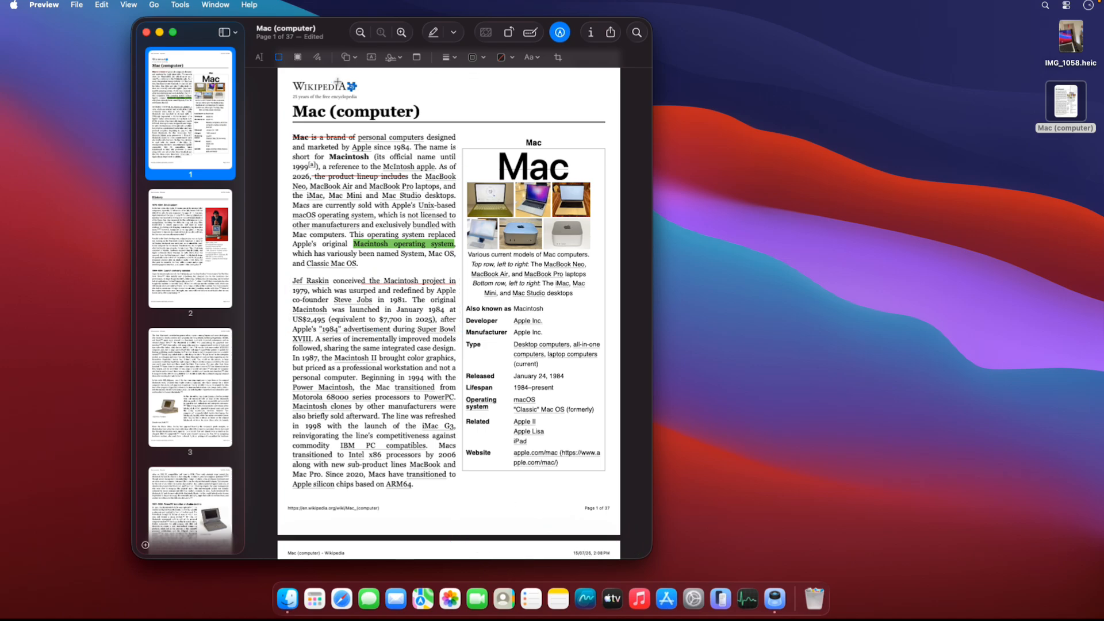
Step: Redact the page title "Mac (computer)" with the redaction tool
click(298, 58)
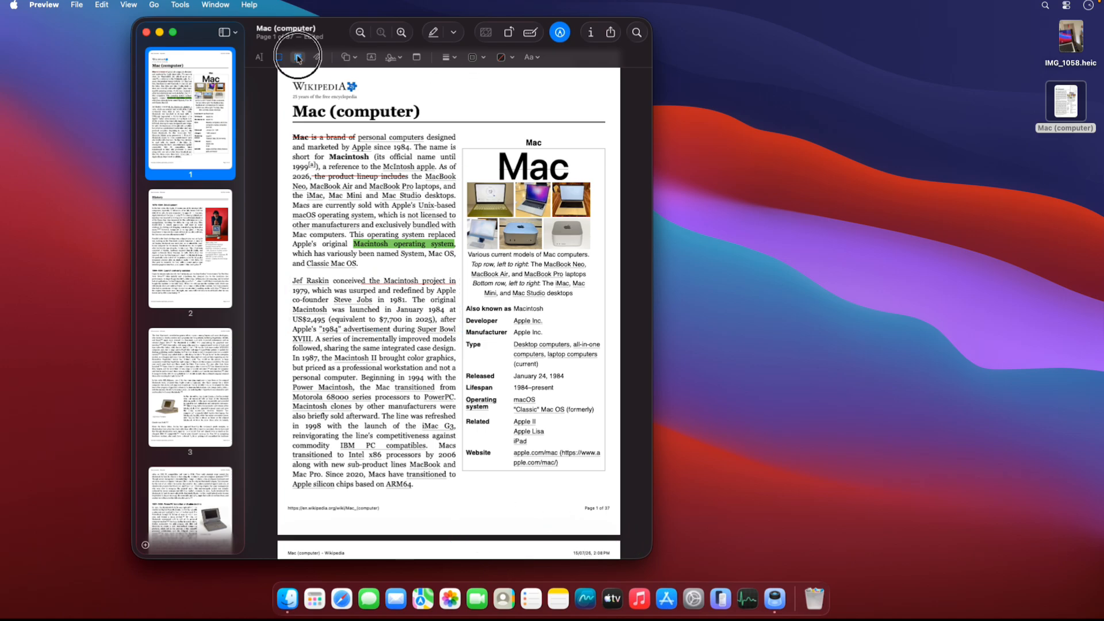
click(431, 326)
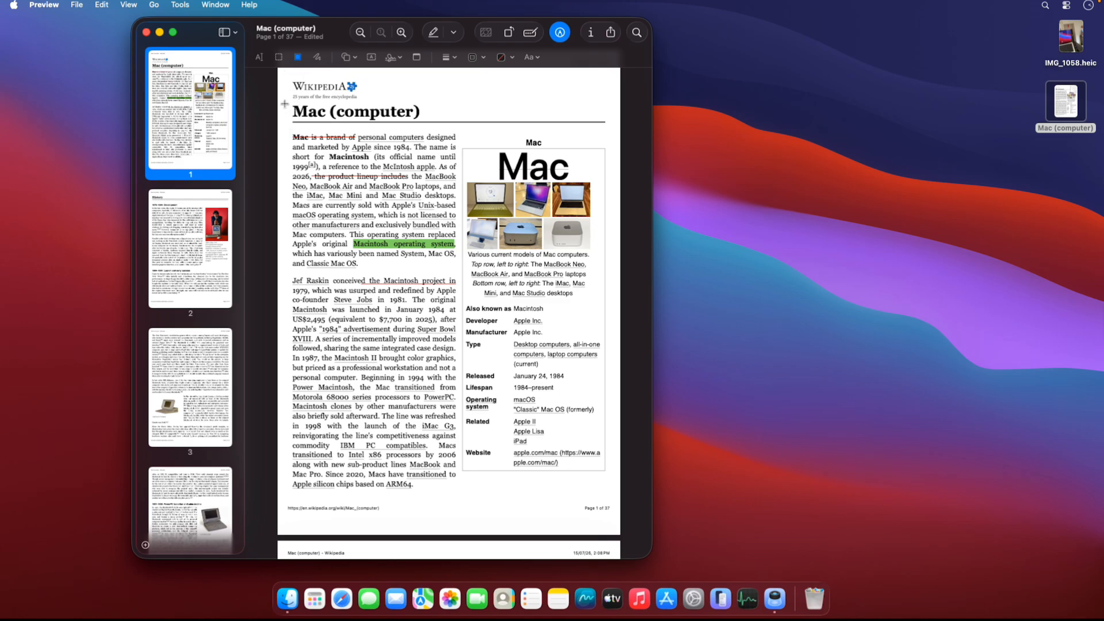
drag(286, 104, 439, 119)
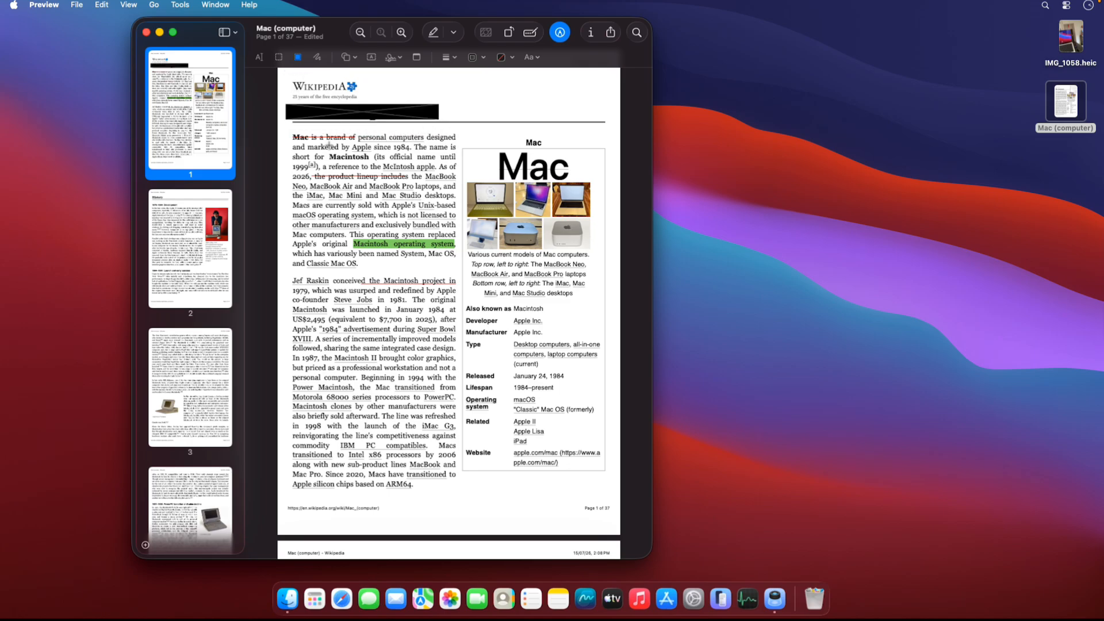
Step: Sketch a wavy freehand line down page 1 across the infobox and add a hexagon shape
click(318, 58)
mouse_move(485, 98)
mouse_down()
mouse_move(450, 124)
mouse_move(518, 150)
mouse_move(509, 216)
mouse_move(449, 286)
mouse_move(463, 353)
mouse_up()
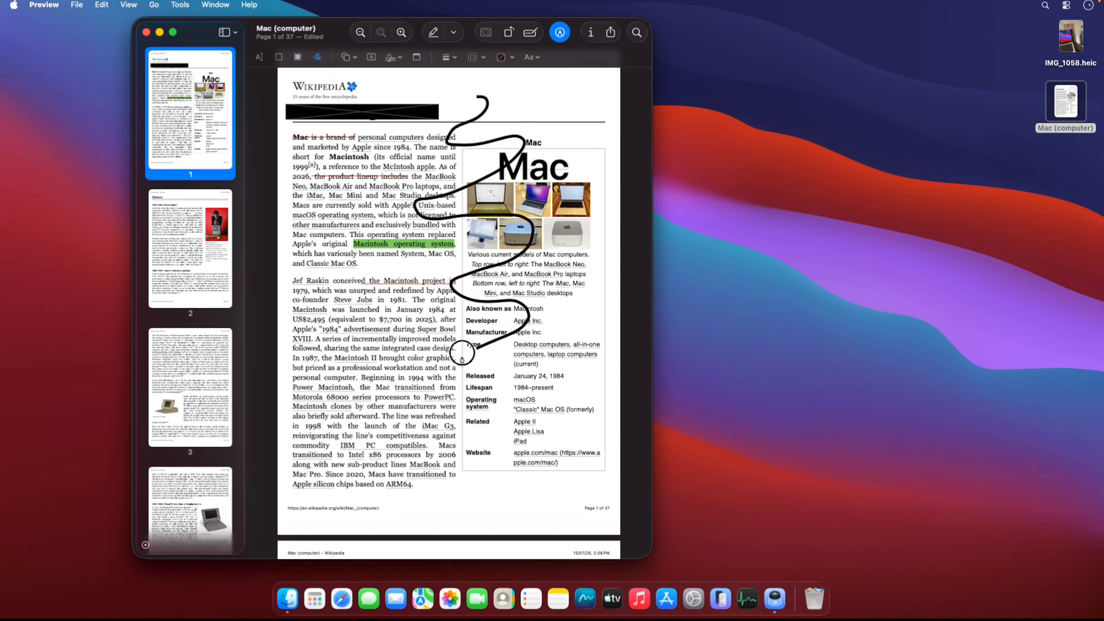
click(357, 58)
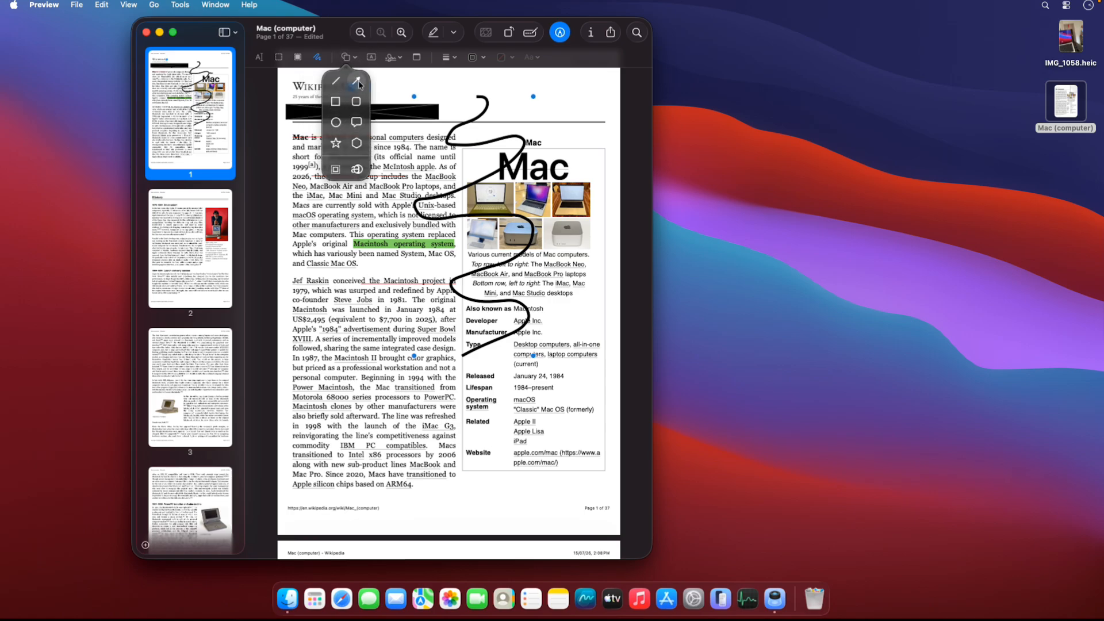
click(357, 144)
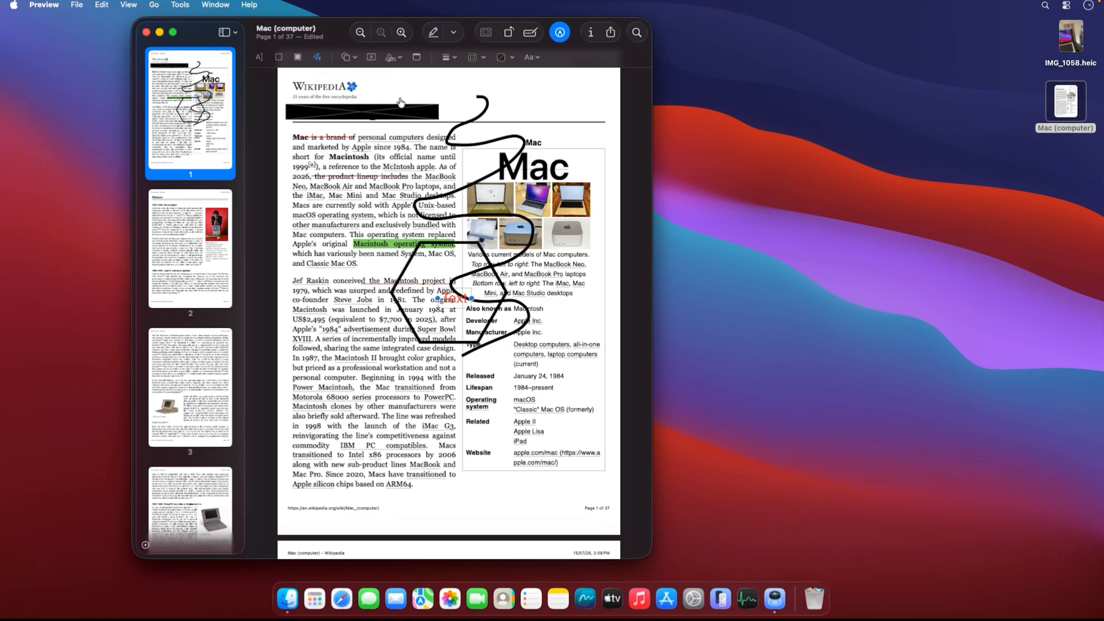
Step: Move the red text box to the blank area at the foot of page 1 and set its text to "This is the sample"
click(519, 91)
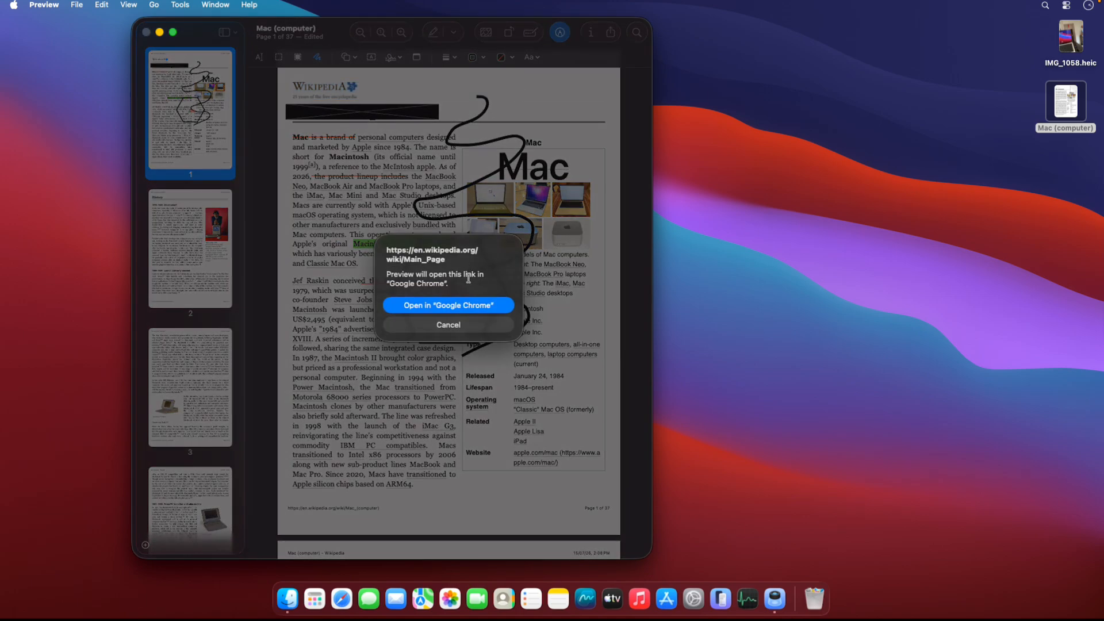
click(448, 324)
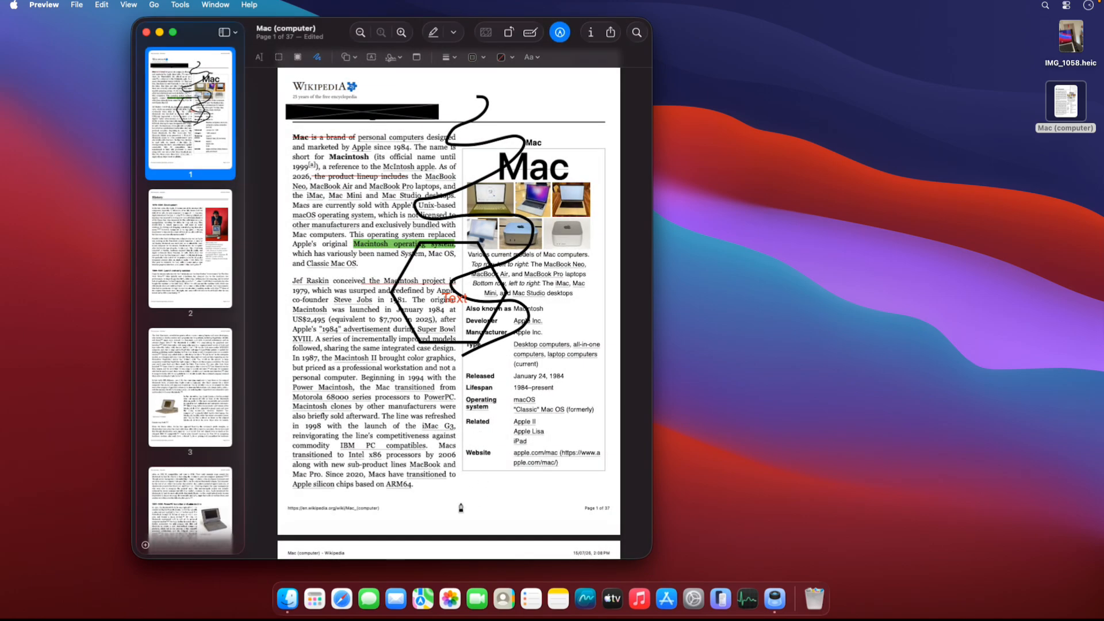
drag(455, 298, 479, 498)
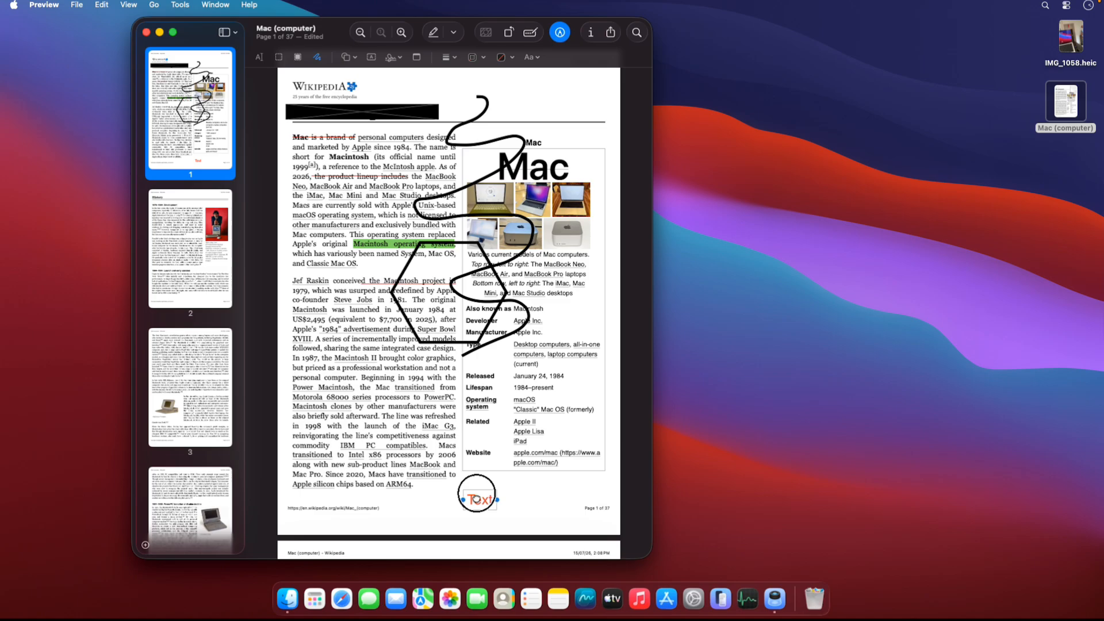
double_click(477, 496)
text(Thi)
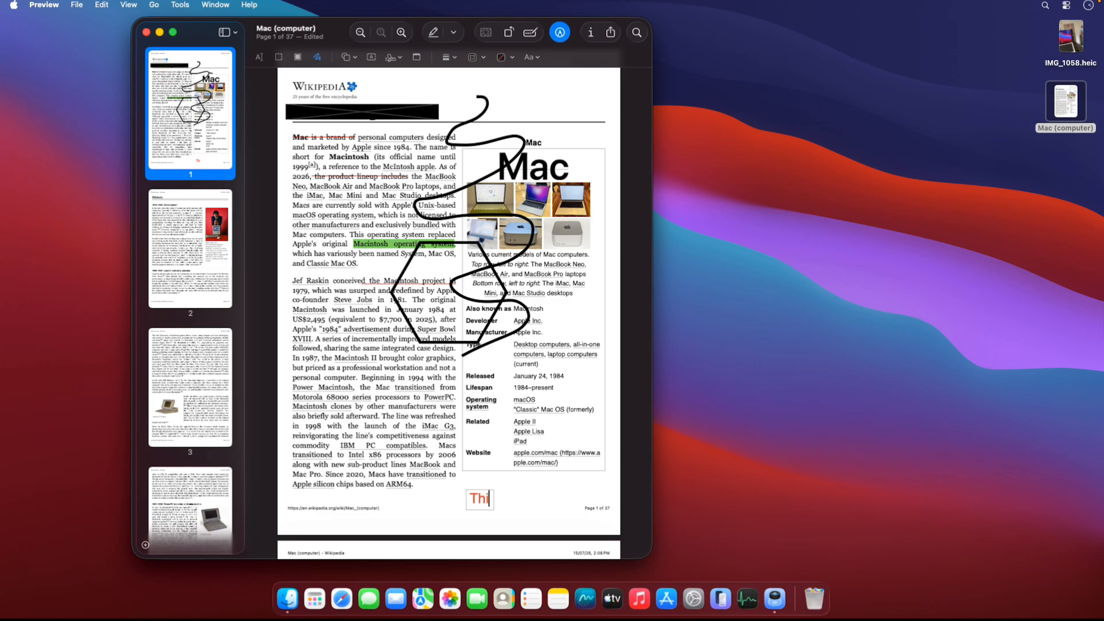
text(s is the sa,pl)
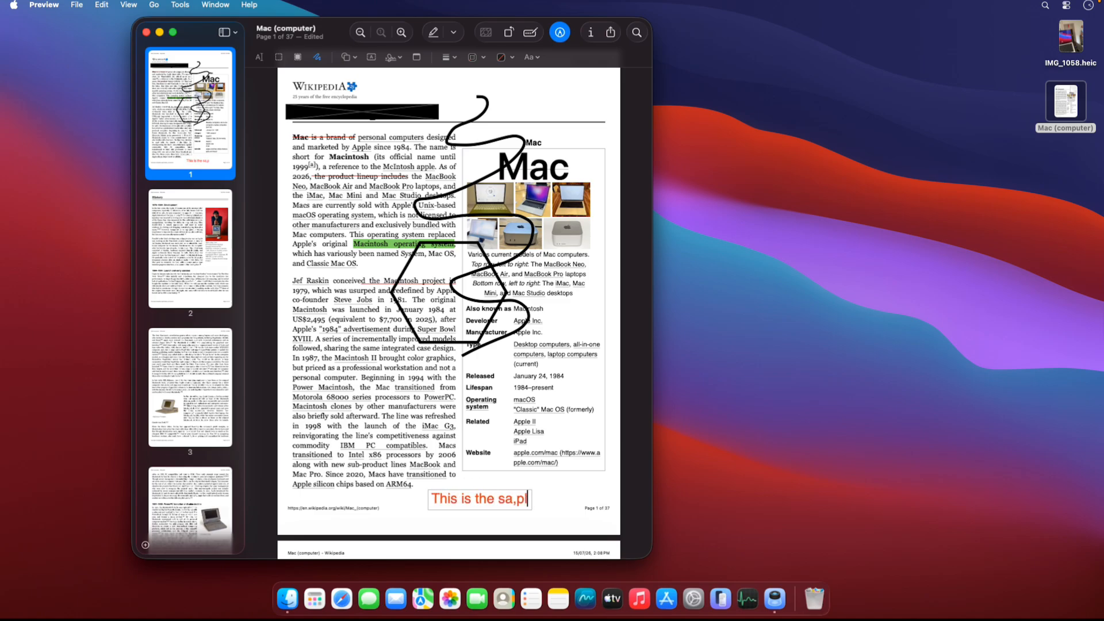
key(BackSpace)
key(BackSpace)
key(BackSpace)
text(mple)
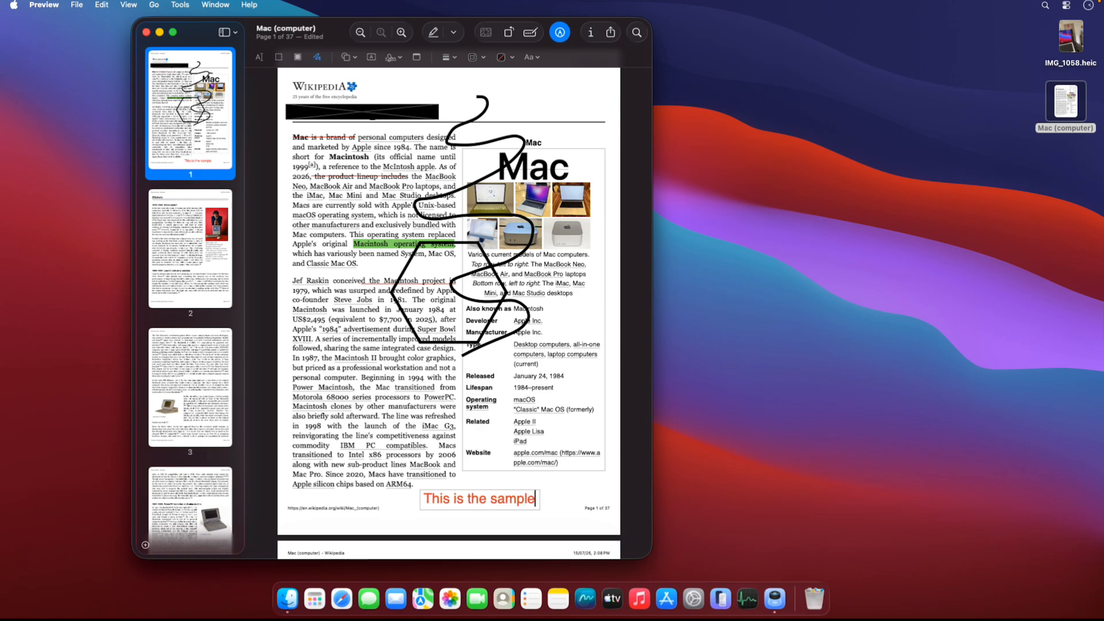
click(402, 500)
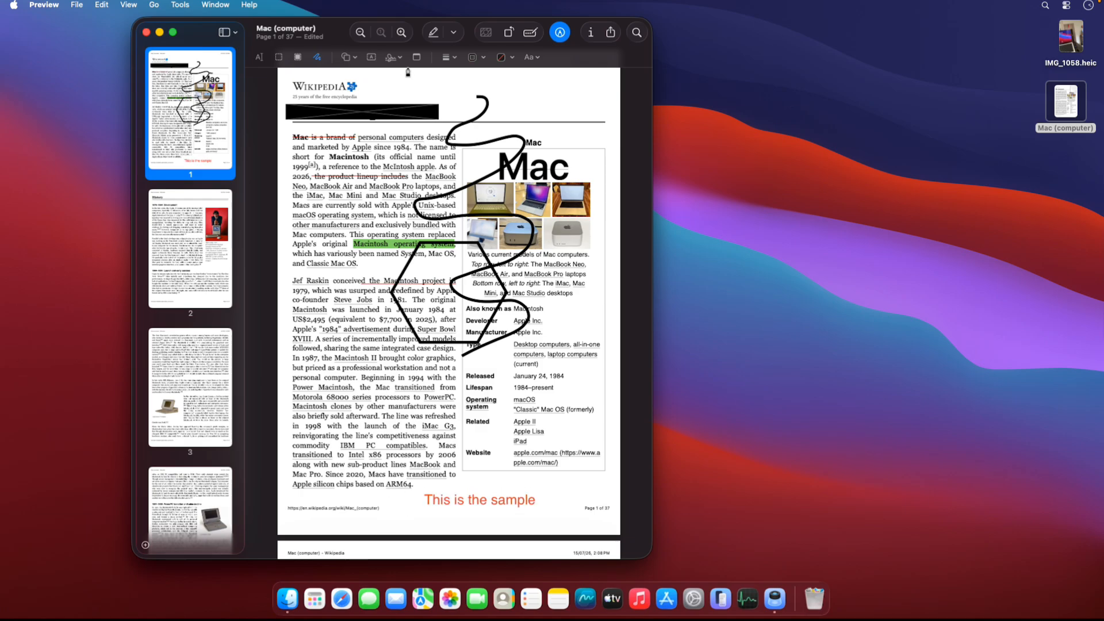
Step: Check the signature options in the markup tools and close them without adding a signature
click(391, 58)
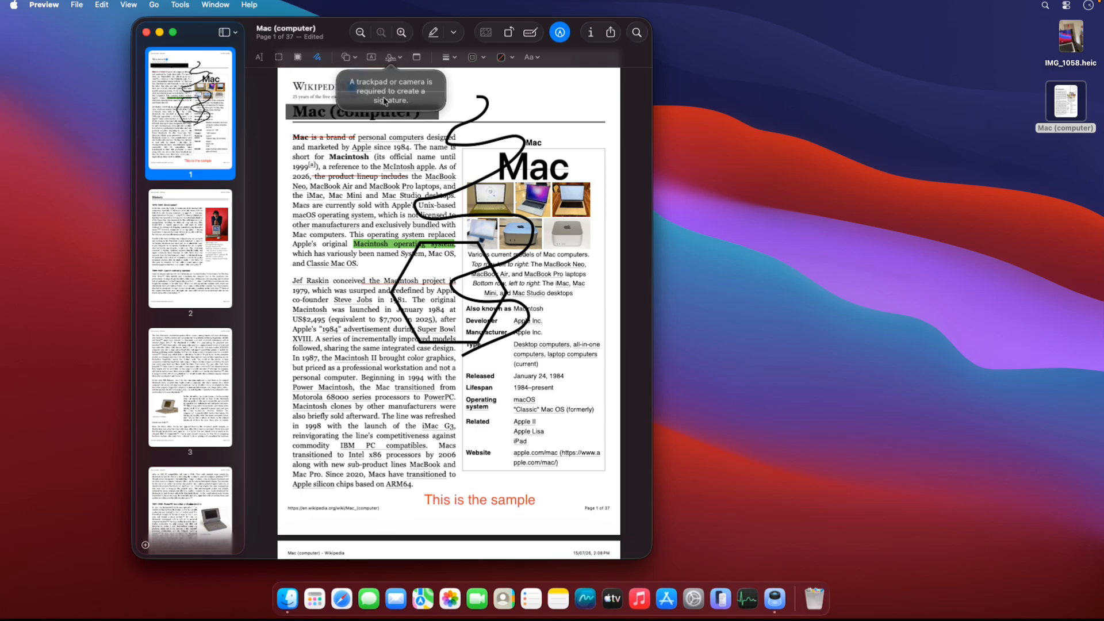
click(481, 83)
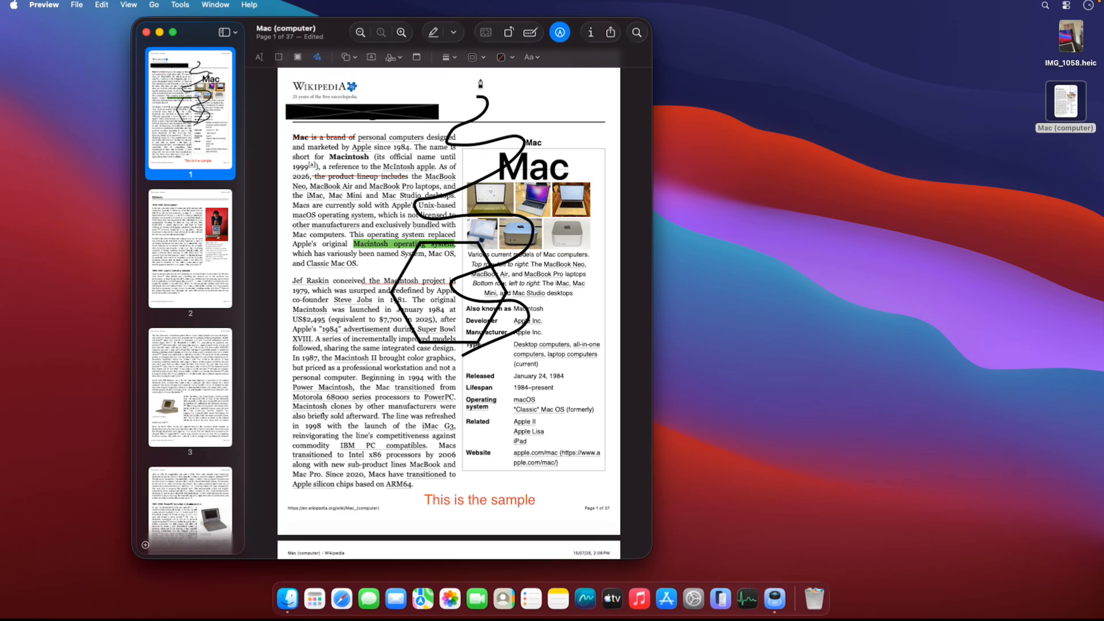
click(394, 58)
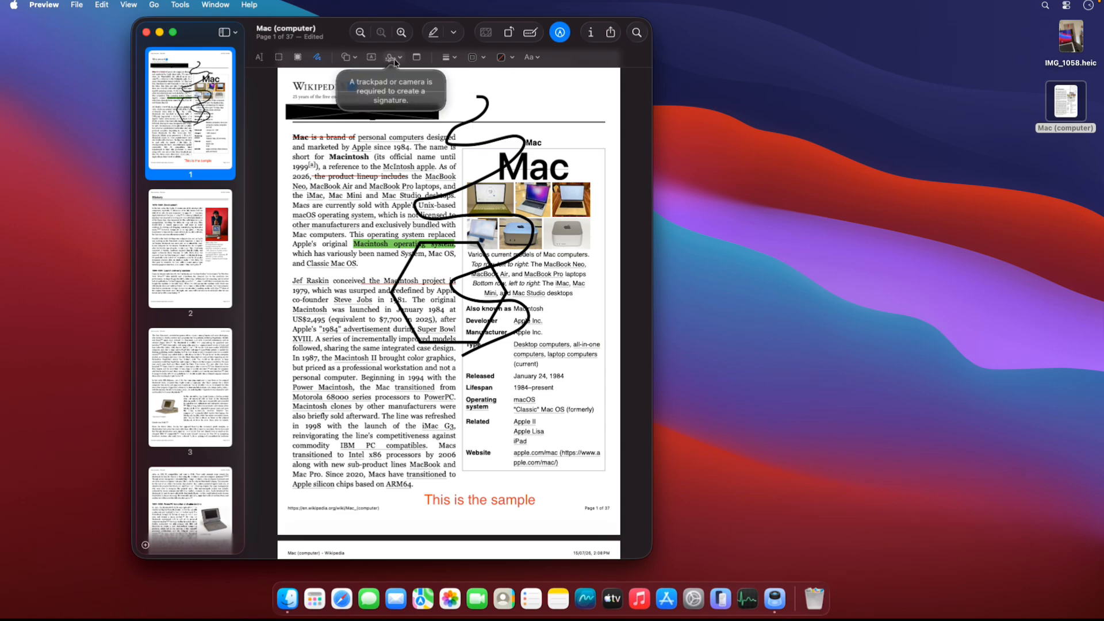
click(489, 85)
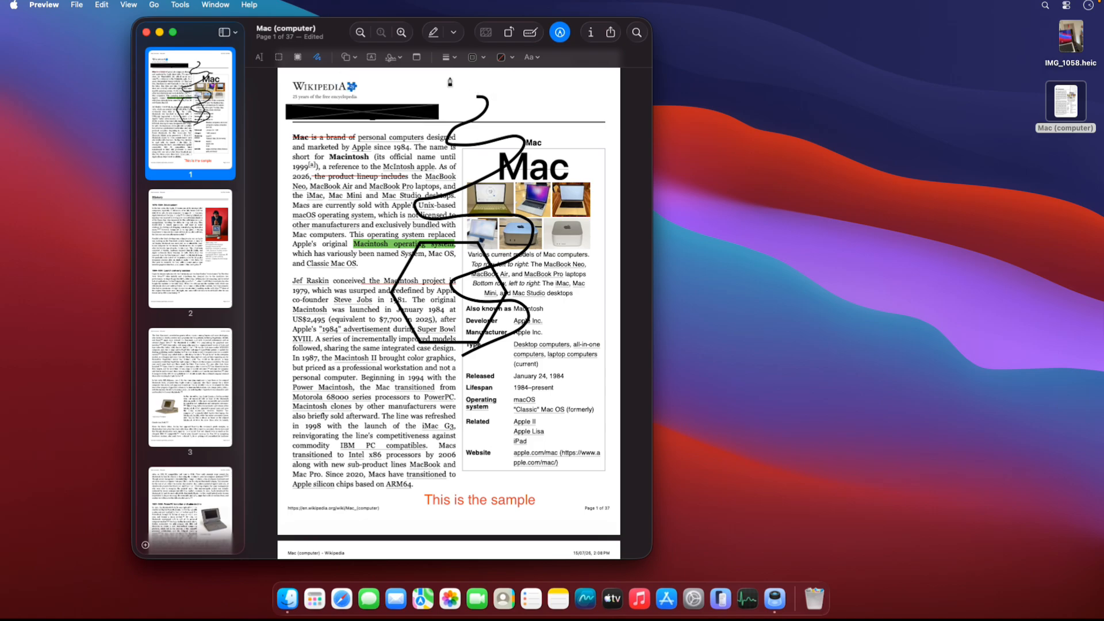
Step: Add a sticky note to the second paragraph on page 1 reading "This is a sticky note" and close the note
click(417, 58)
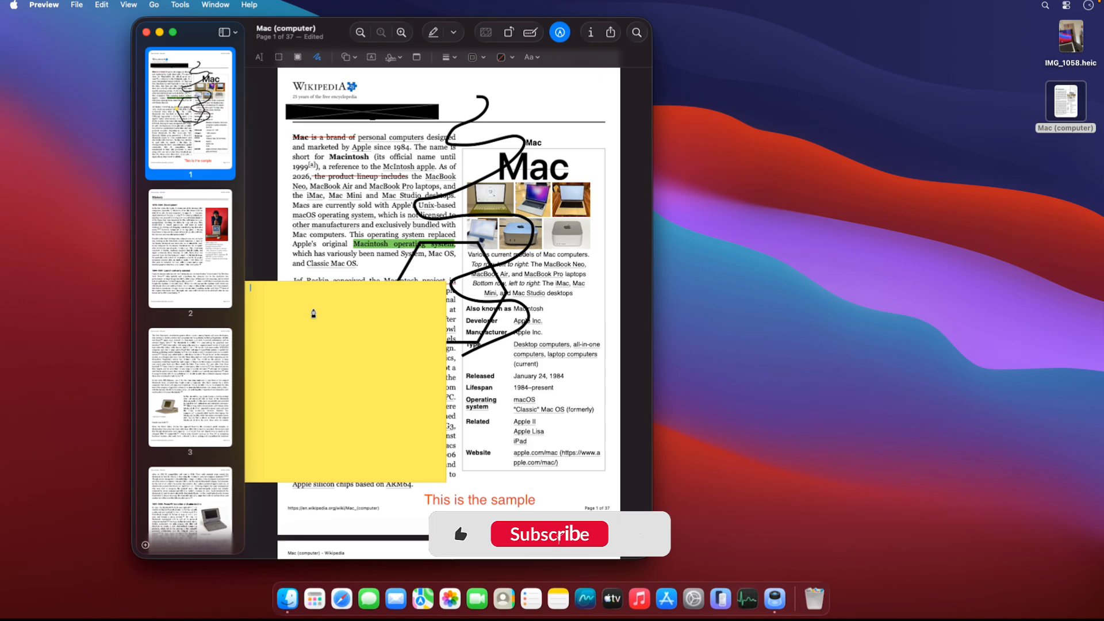
text(This)
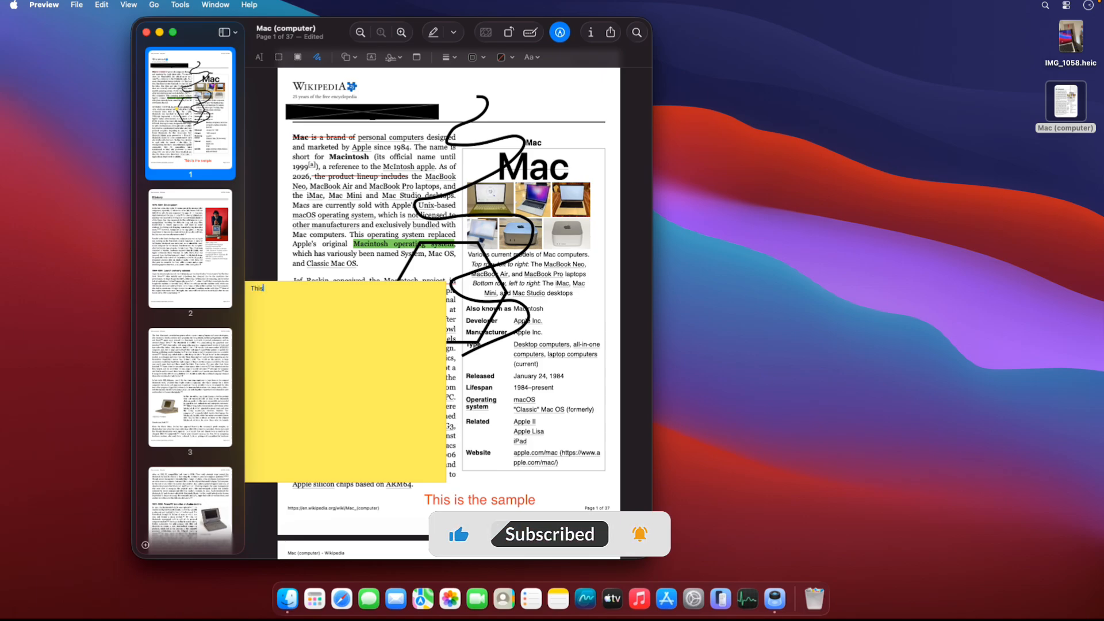
text( is a stick)
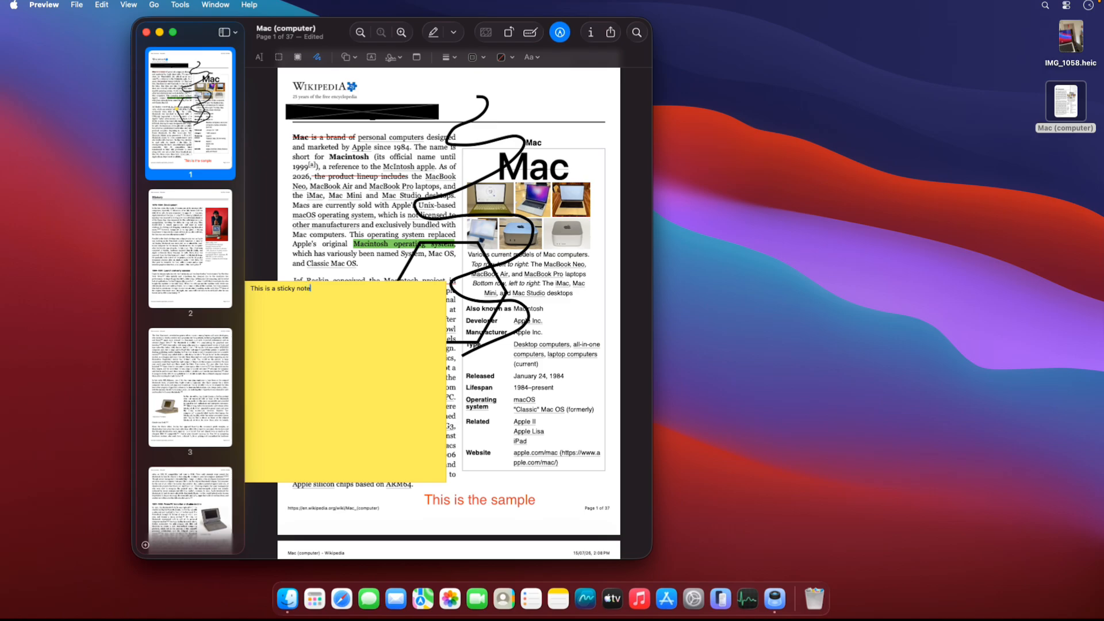
text(y note)
click(427, 70)
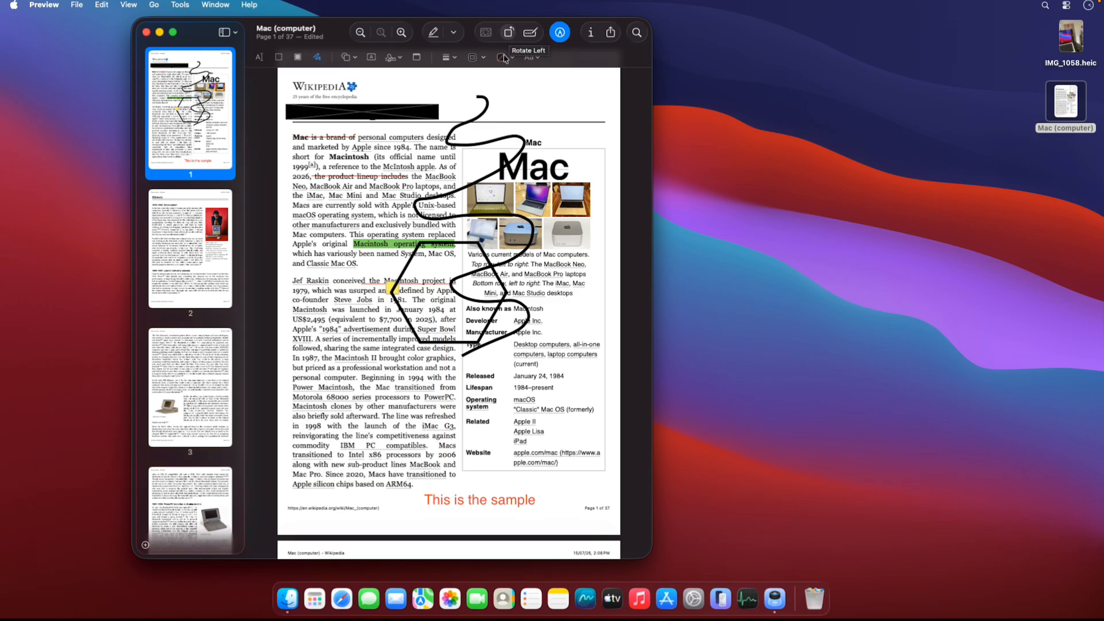
Step: Save the annotated PDF and check the options for reverting it to an earlier version without choosing one
click(75, 6)
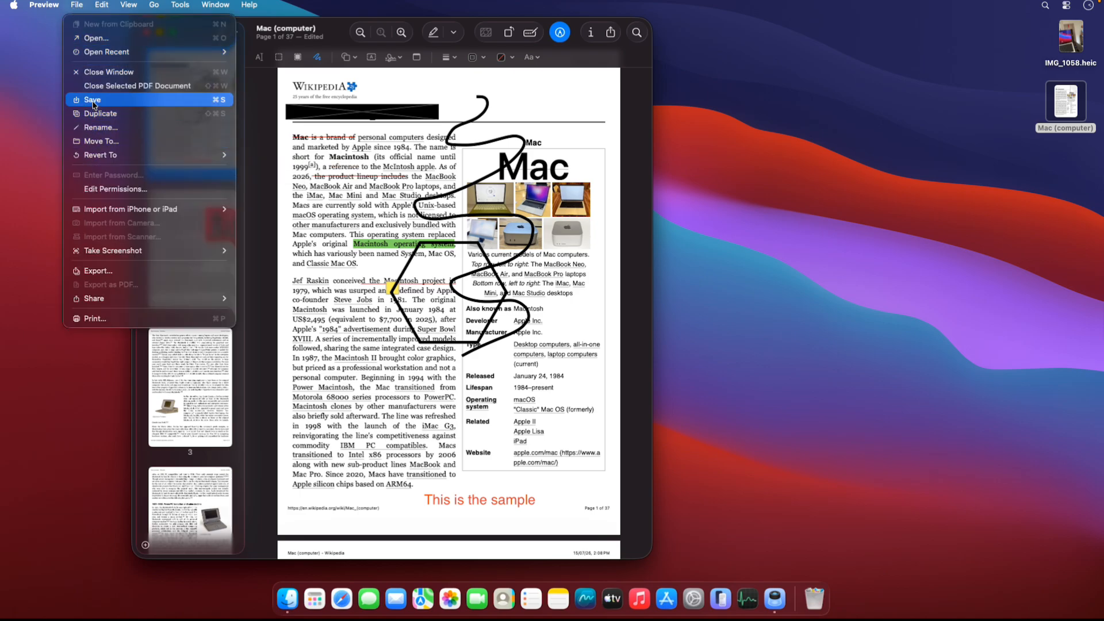
click(92, 100)
click(76, 4)
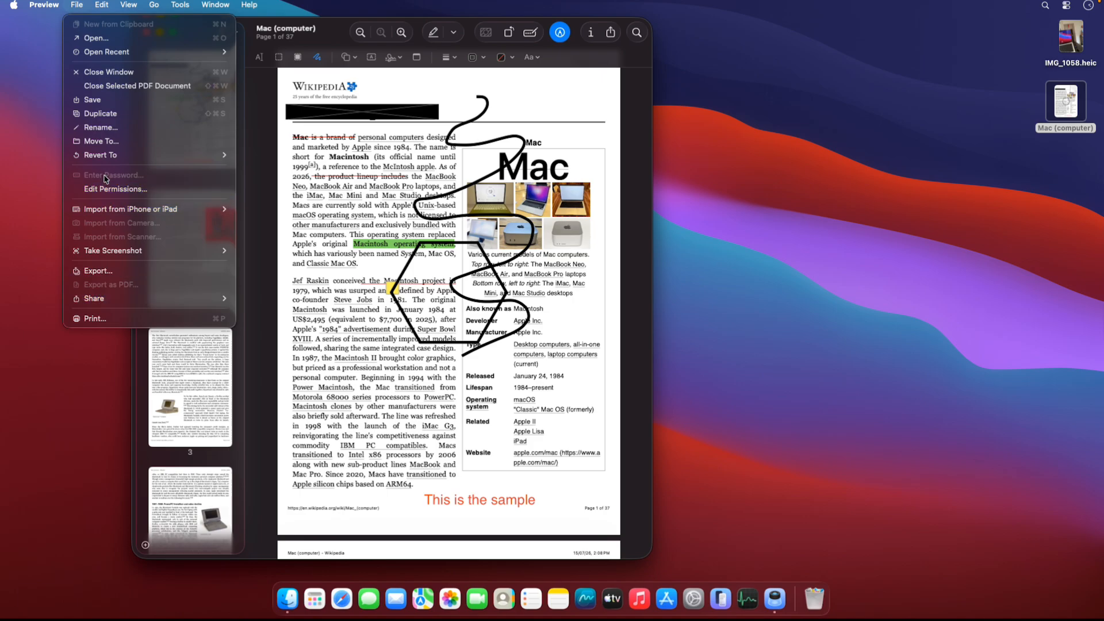
mouse_move(107, 156)
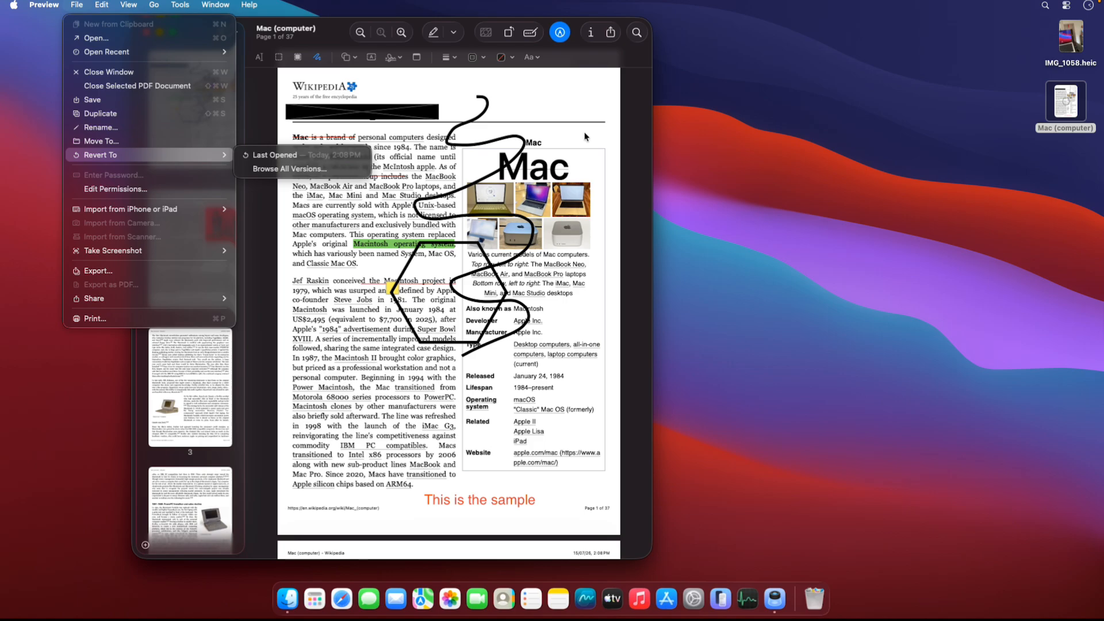
click(603, 115)
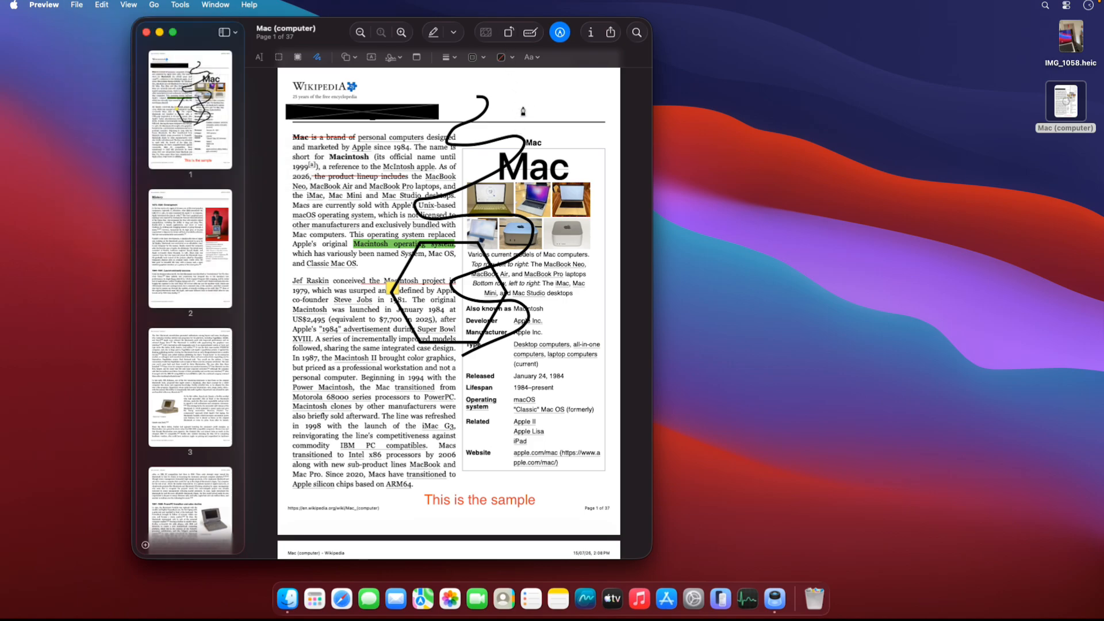
Step: Rotate page 1 left four times through a full turn, back to its upright orientation
click(508, 32)
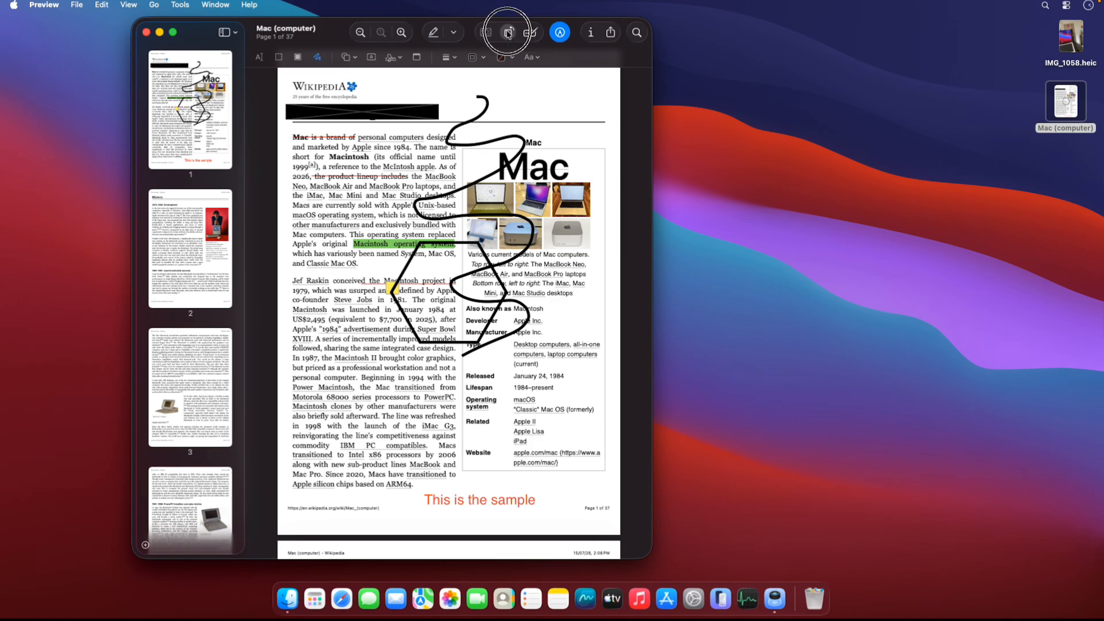
click(508, 33)
click(509, 33)
click(508, 32)
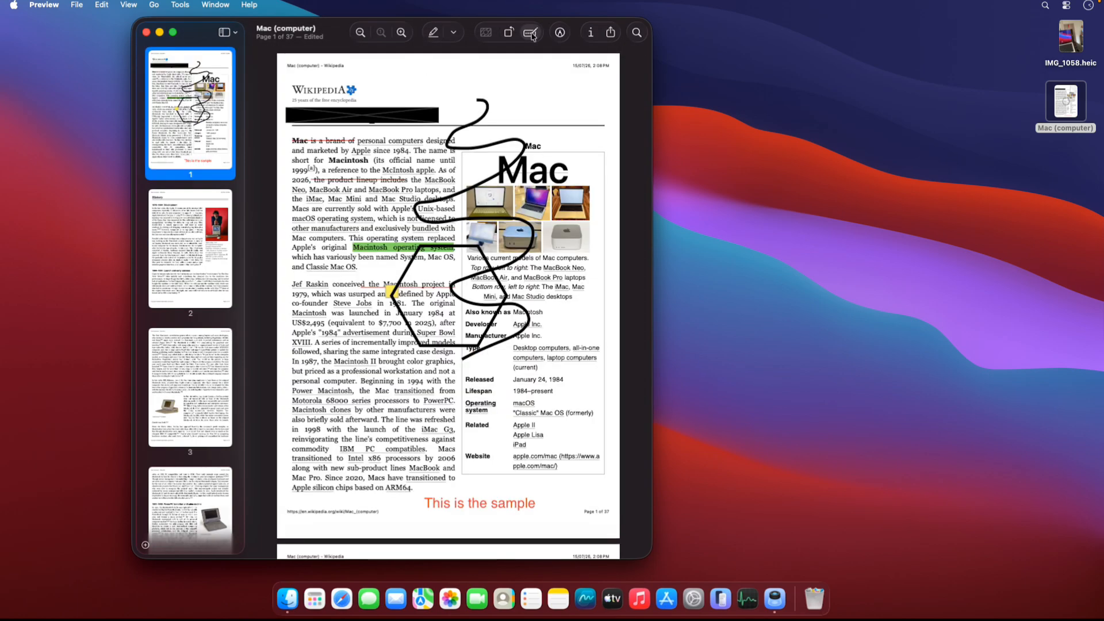
Step: Turn on the form filling tools and look through the first pages of the PDF for places to fill in
click(530, 33)
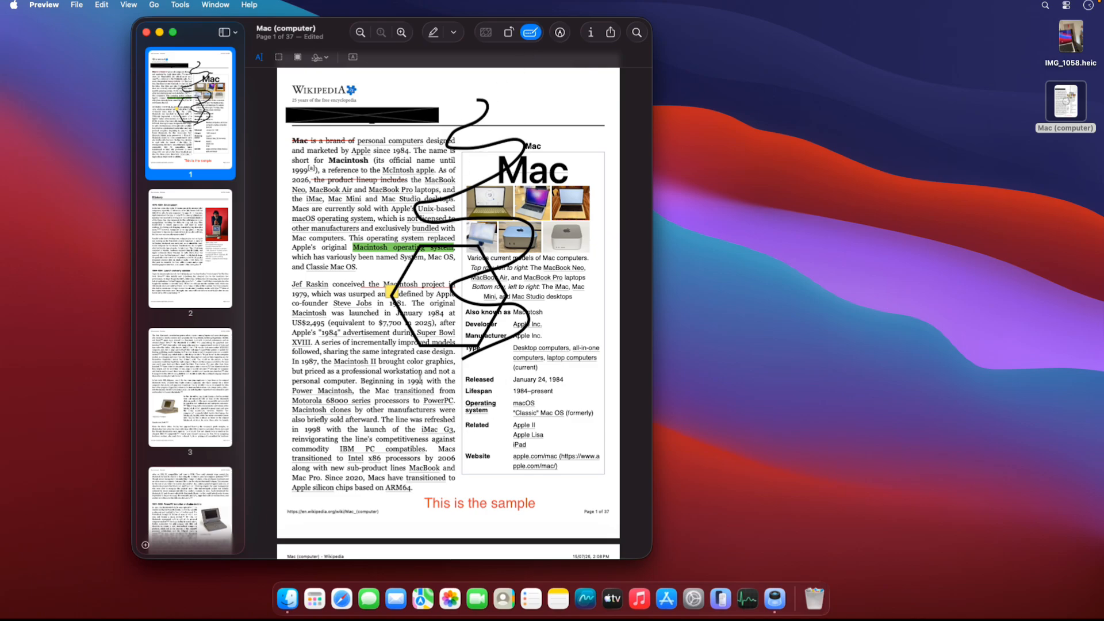
scroll(421, 377, up, 2)
scroll(423, 372, down, 10)
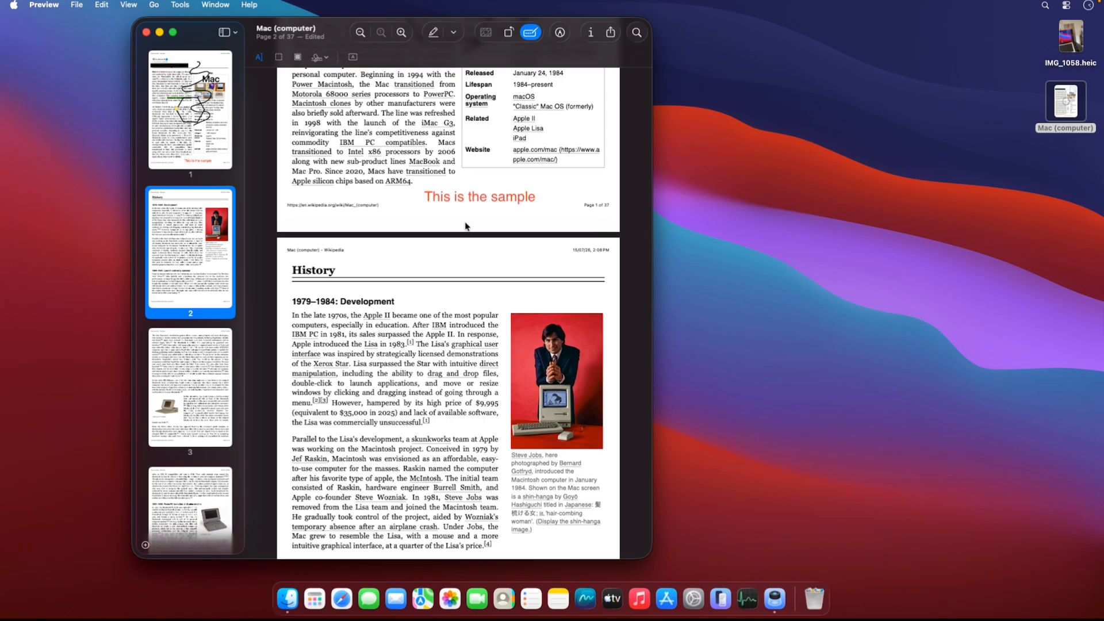
scroll(465, 226, up, 10)
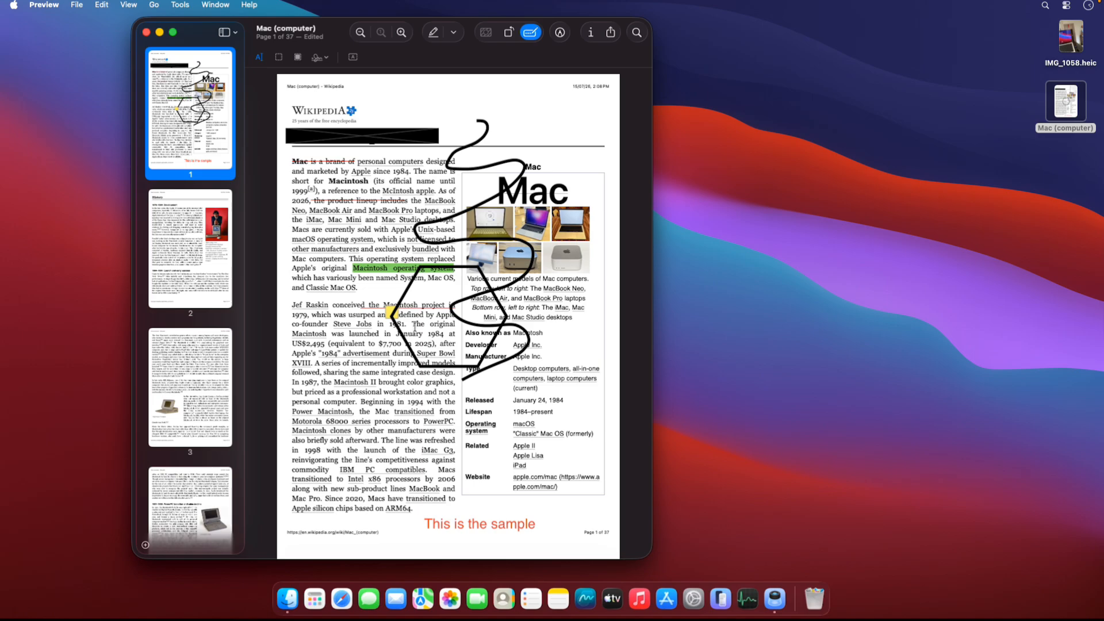
scroll(415, 326, down, 10)
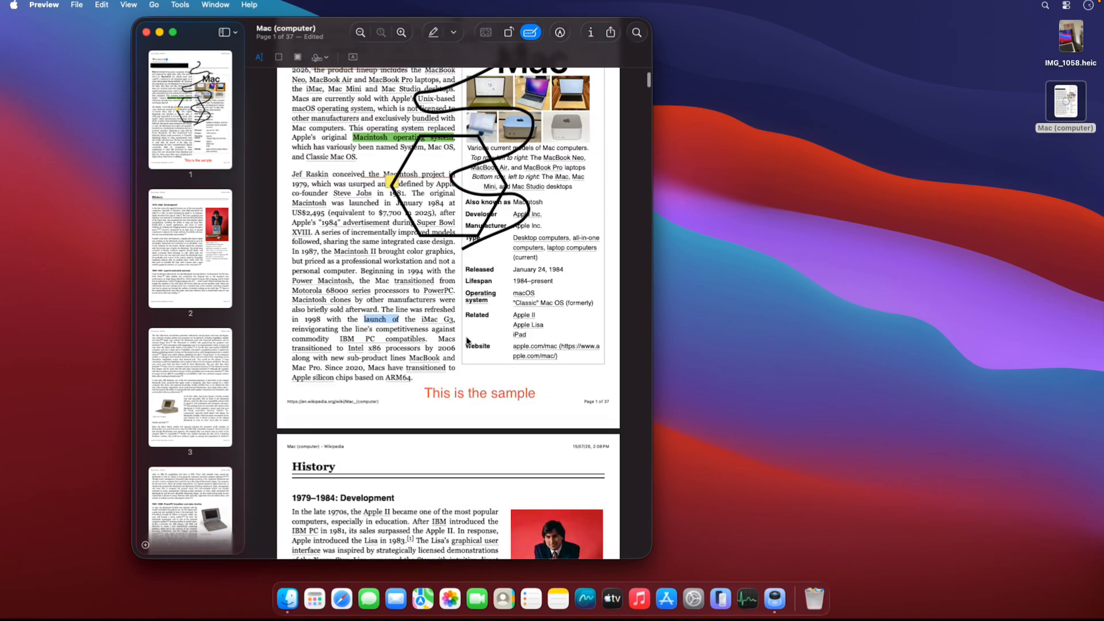
scroll(466, 341, down, 2)
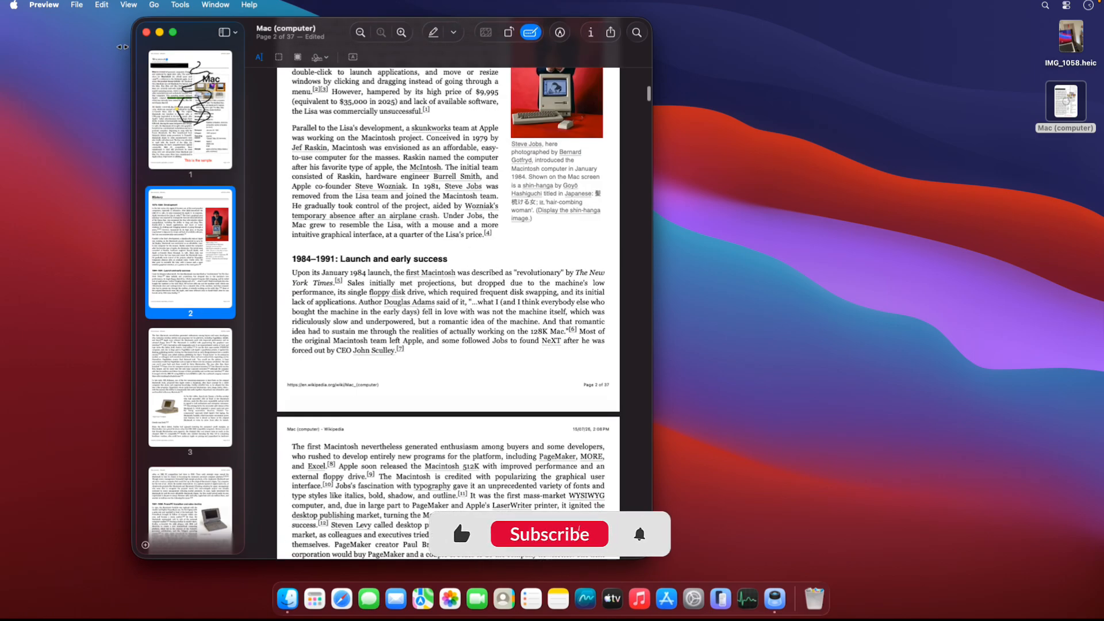
Step: Open the file commands for the PDF
click(77, 5)
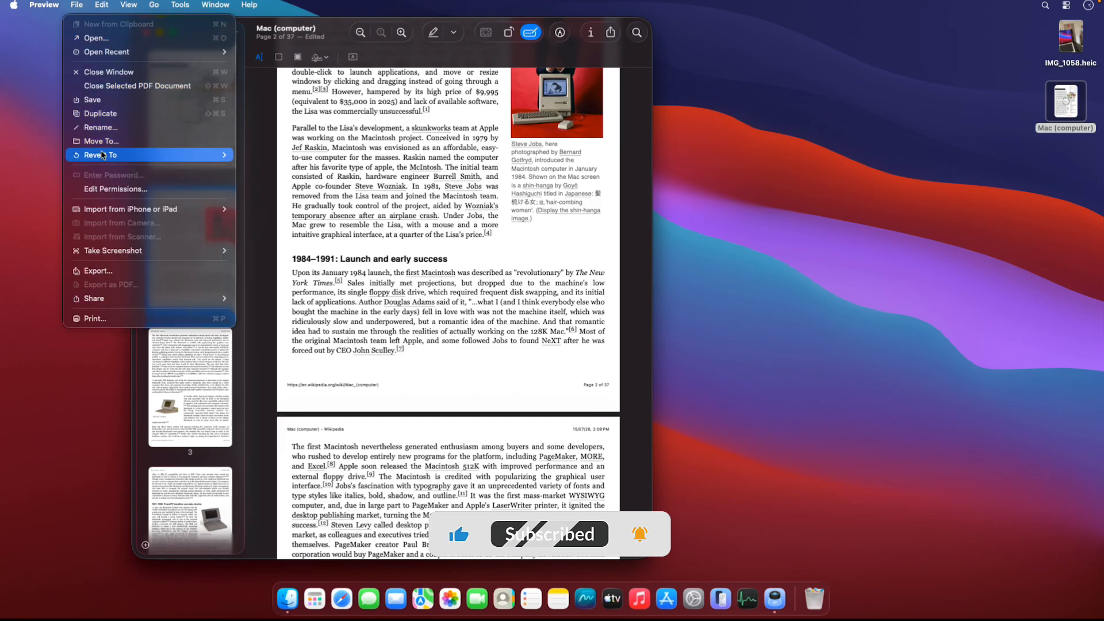